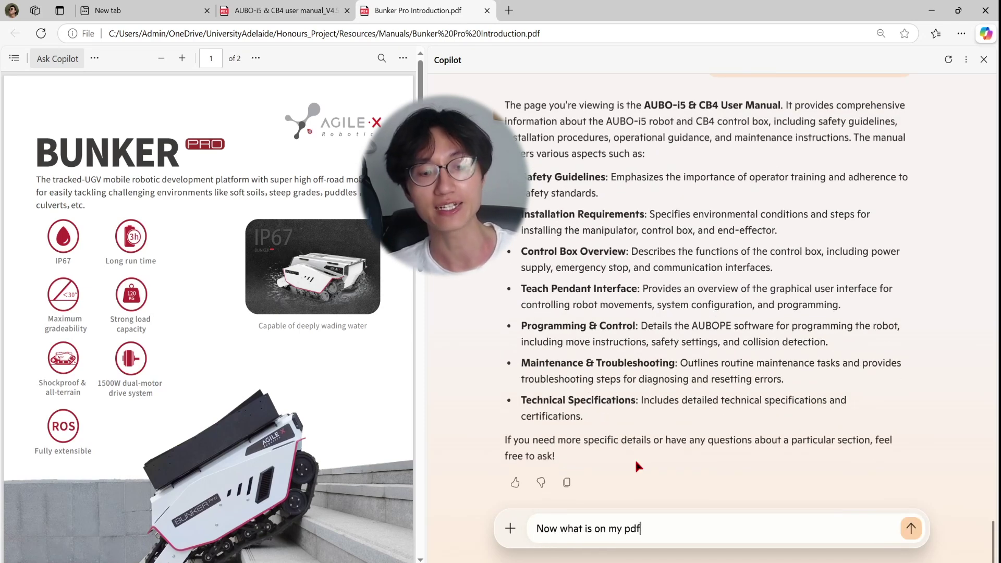
Ask Copilot 'Now what is on my pdf?' and bring up its new-chat and upload options
{"action": "type", "text": "?"}
{"action": "key", "text": "Return"}
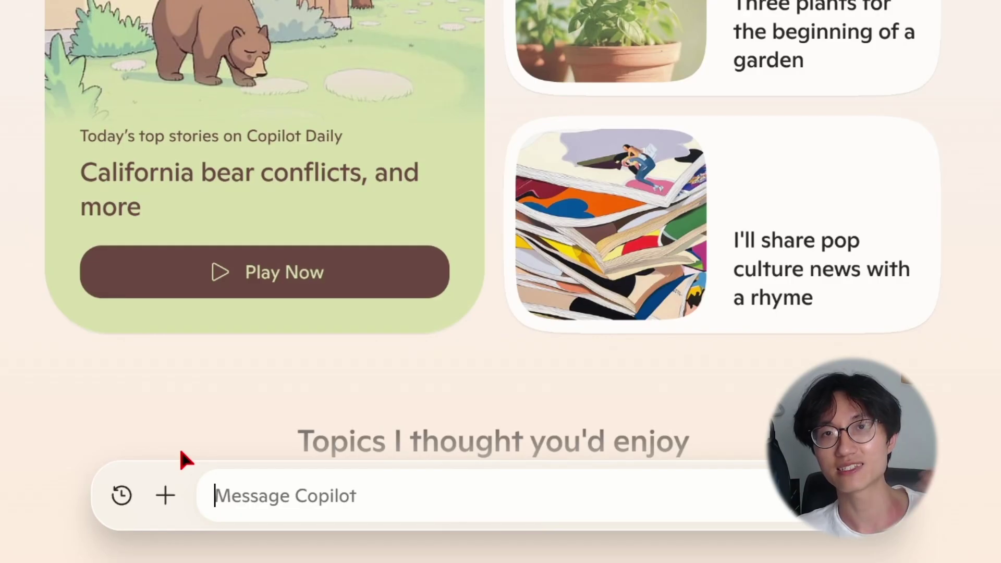
{"action": "left_click", "coordinate": [167, 493]}
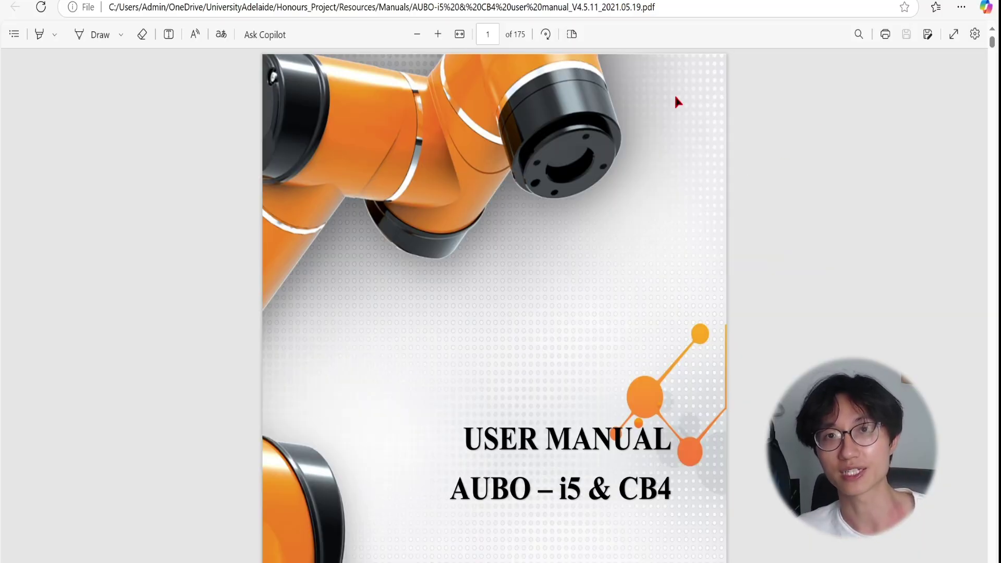
{"action": "scroll", "coordinate": [642, 386], "scroll_direction": "down", "scroll_amount": 5}
{"action": "scroll", "coordinate": [642, 386], "scroll_direction": "up", "scroll_amount": 5}
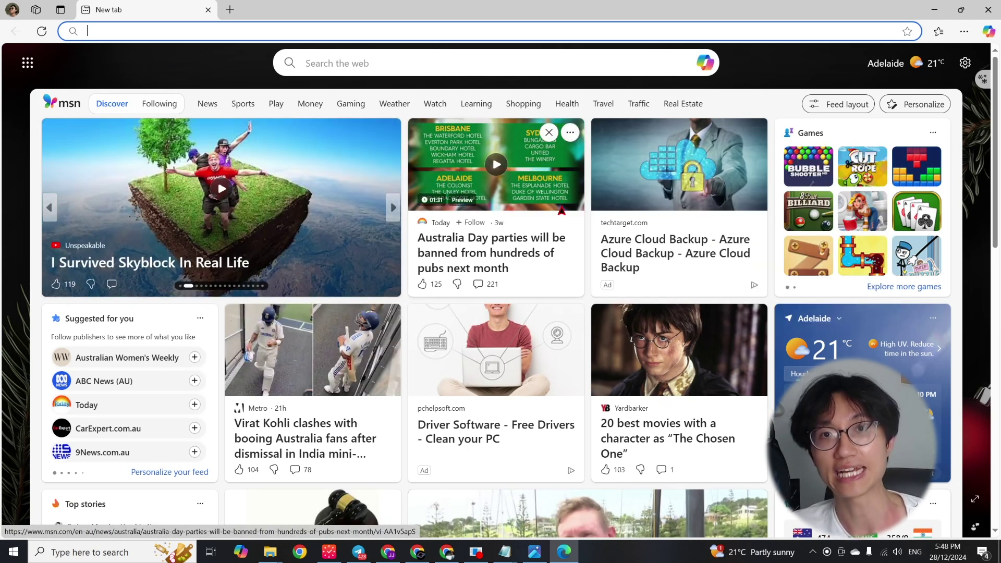
Launch Microsoft Edge from a Start search for 'edge' and open the Copilot sidebar
{"action": "type", "text": "ed"}
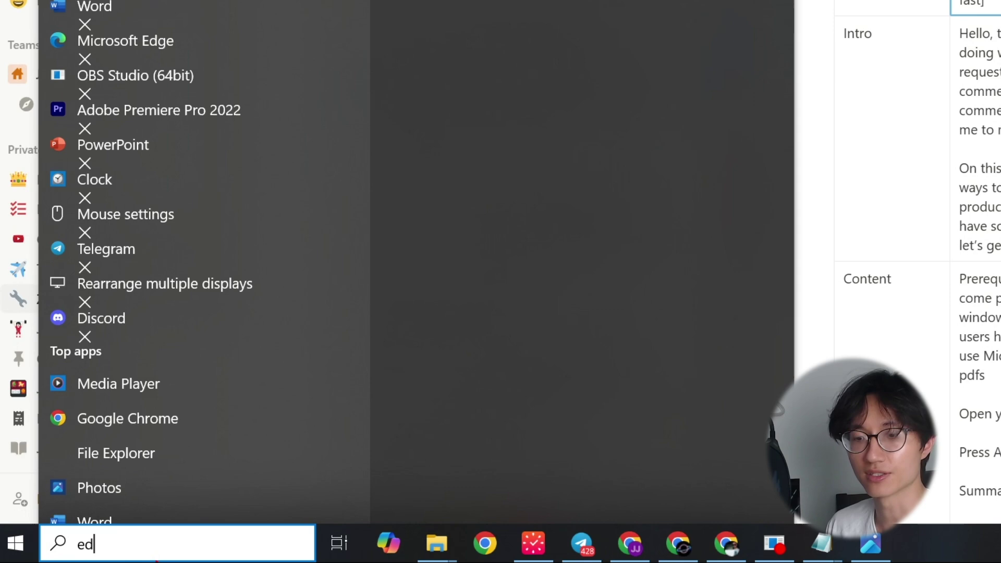
{"action": "type", "text": "ge"}
{"action": "left_click", "coordinate": [182, 8]}
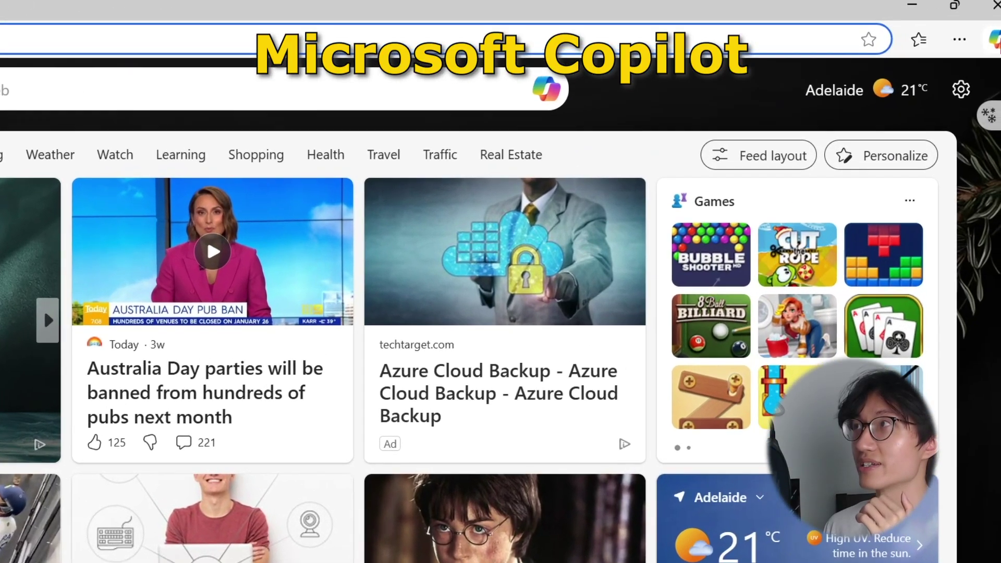
{"action": "left_click", "coordinate": [1000, 33]}
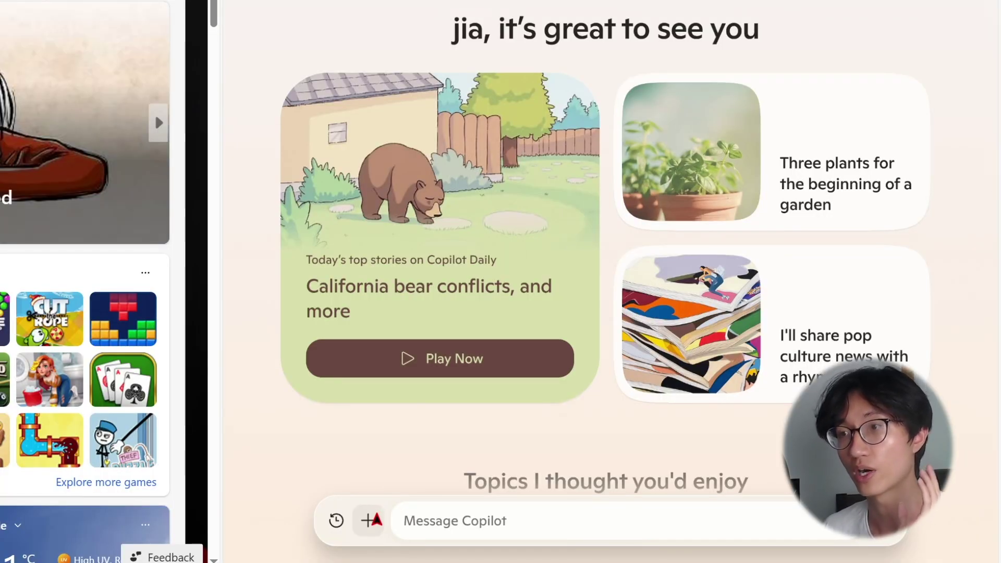
Show the + menu's new-chat and image-upload options beside Copilot's message box
{"action": "left_click", "coordinate": [370, 521]}
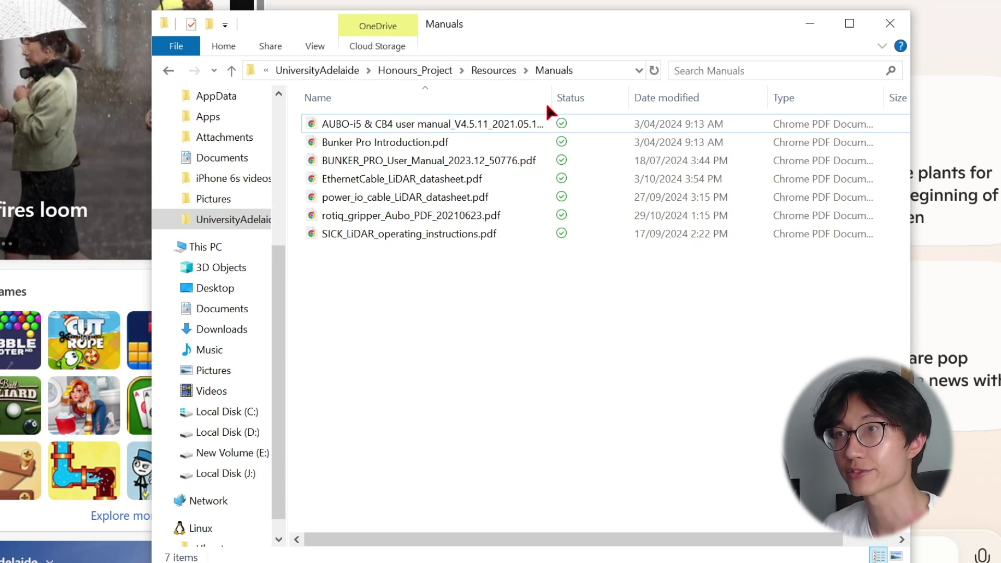
Open the AUBO-i5 & CB4 user manual file with Microsoft Edge from its Open with menu
{"action": "left_click", "coordinate": [458, 124]}
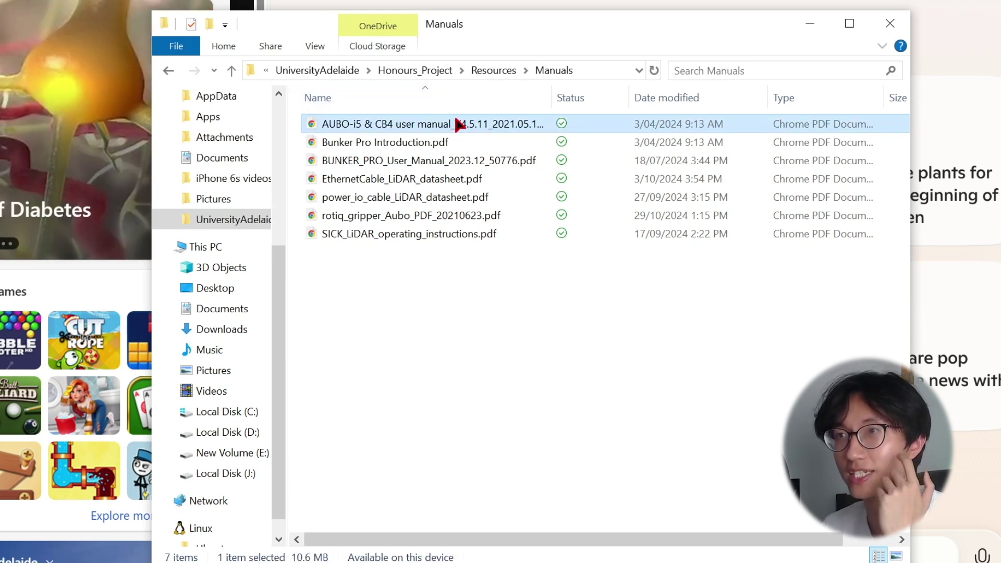
{"action": "right_click", "coordinate": [456, 124]}
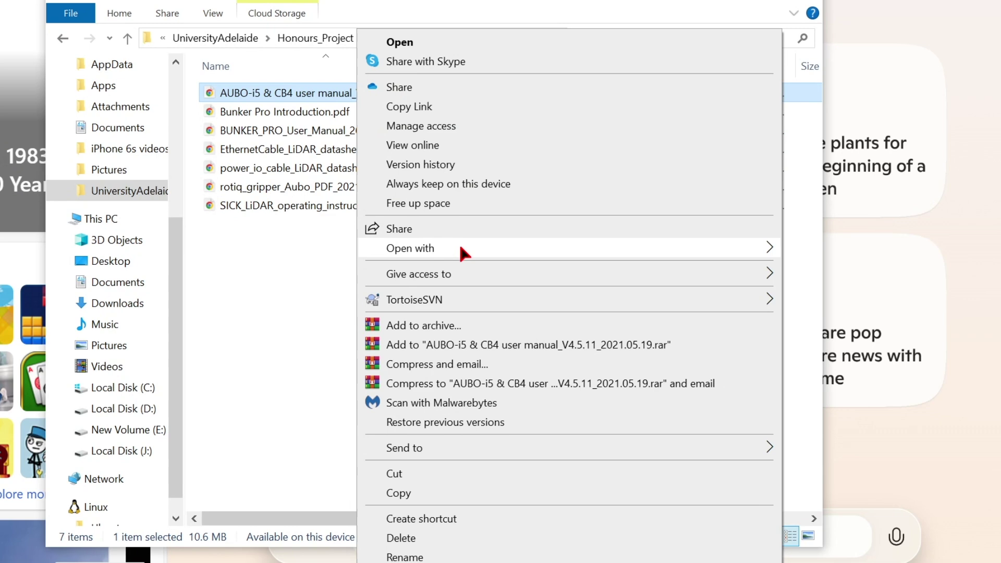
{"action": "mouse_move", "coordinate": [623, 324]}
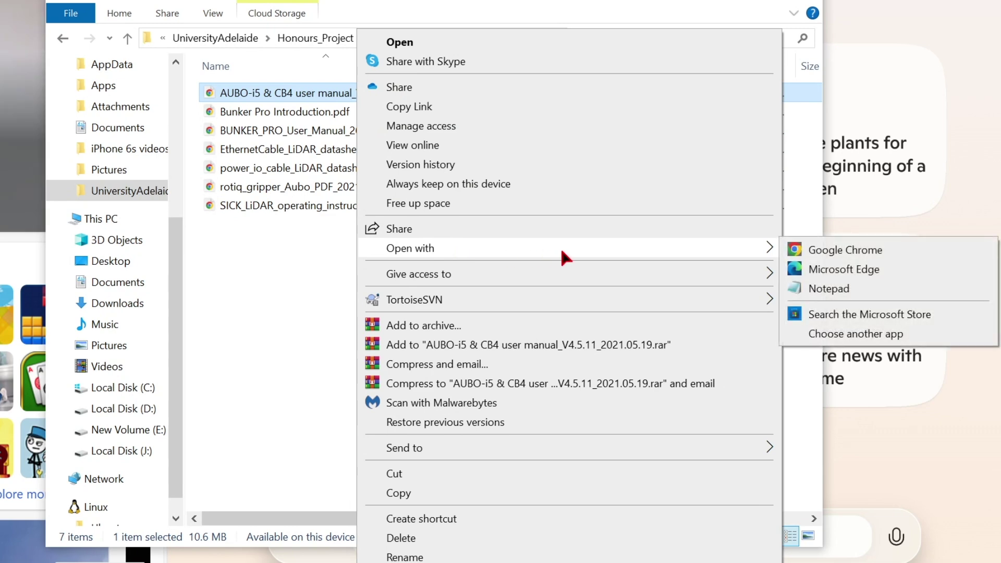
{"action": "left_click", "coordinate": [825, 268]}
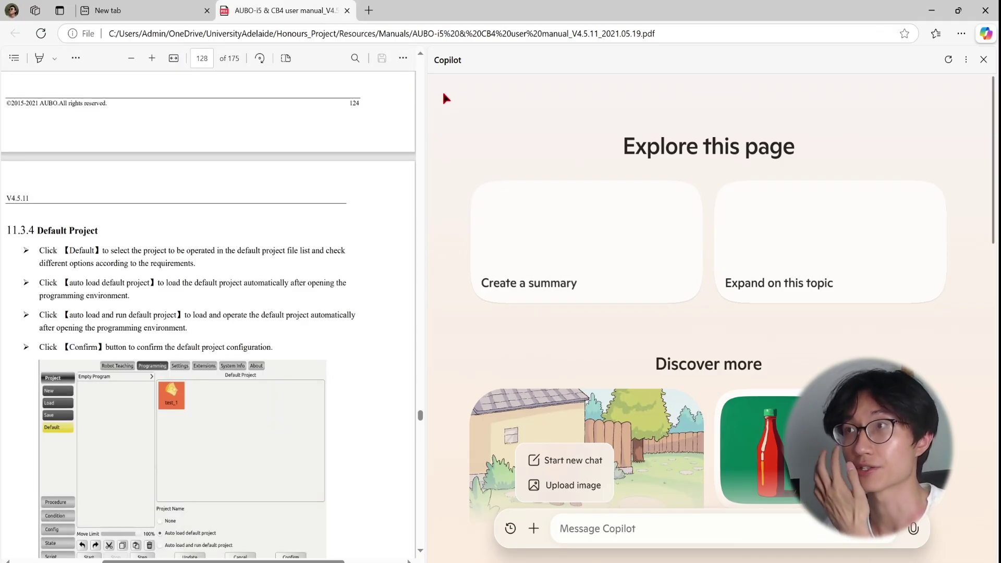
Ask Copilot 'Can you summarise what is on my page?' about the AUBO manual, then open Bunker Pro Introduction.pdf
{"action": "left_click", "coordinate": [983, 59]}
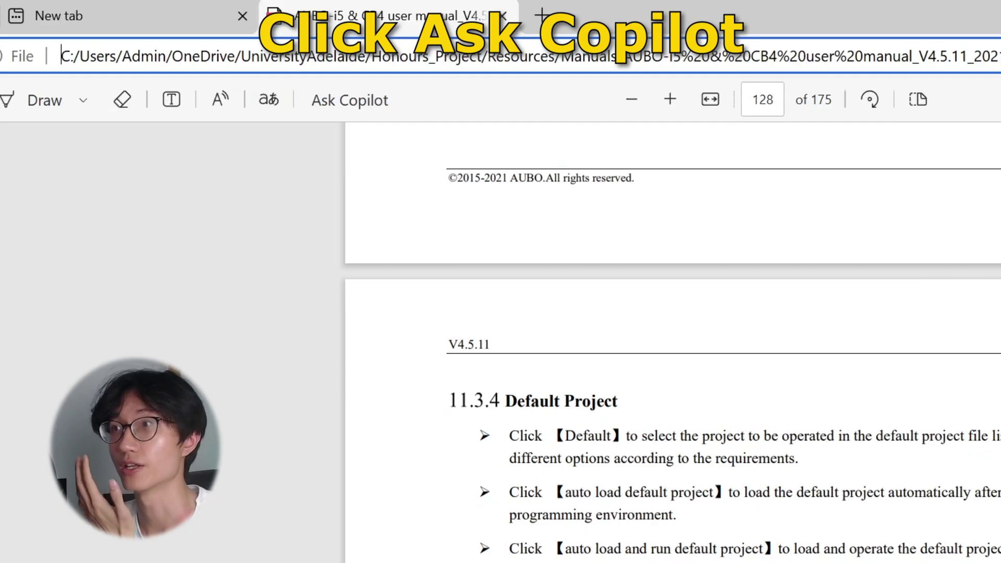
{"action": "scroll", "coordinate": [764, 229], "scroll_direction": "up", "scroll_amount": 15}
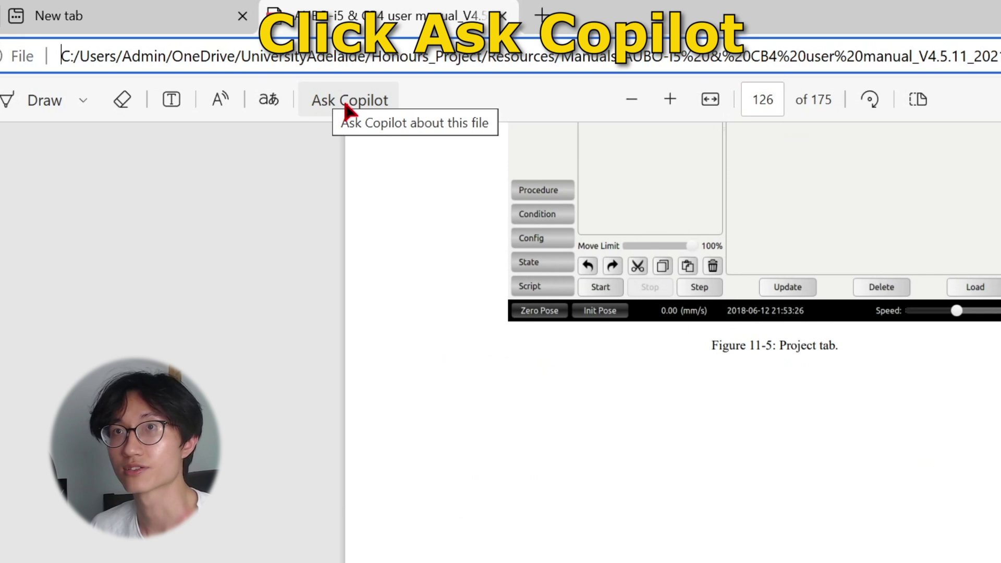
{"action": "left_click", "coordinate": [344, 102]}
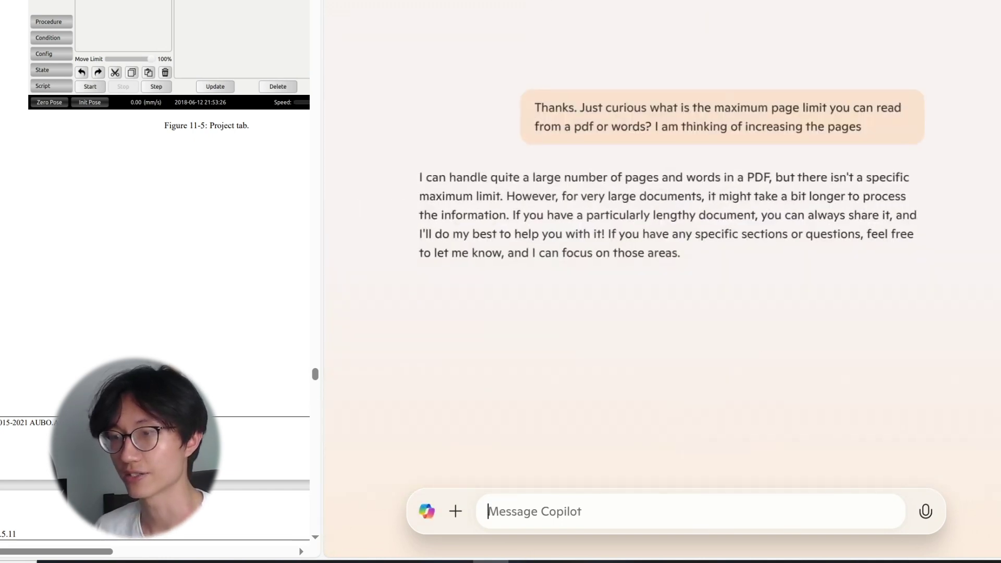
{"action": "type", "text": "Can "}
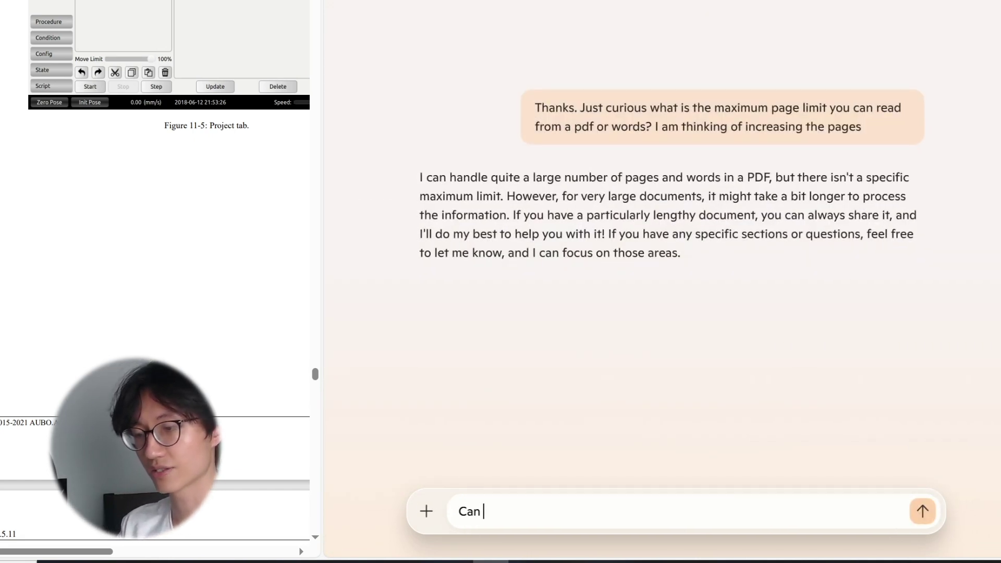
{"action": "type", "text": "you summarise what is on my page?"}
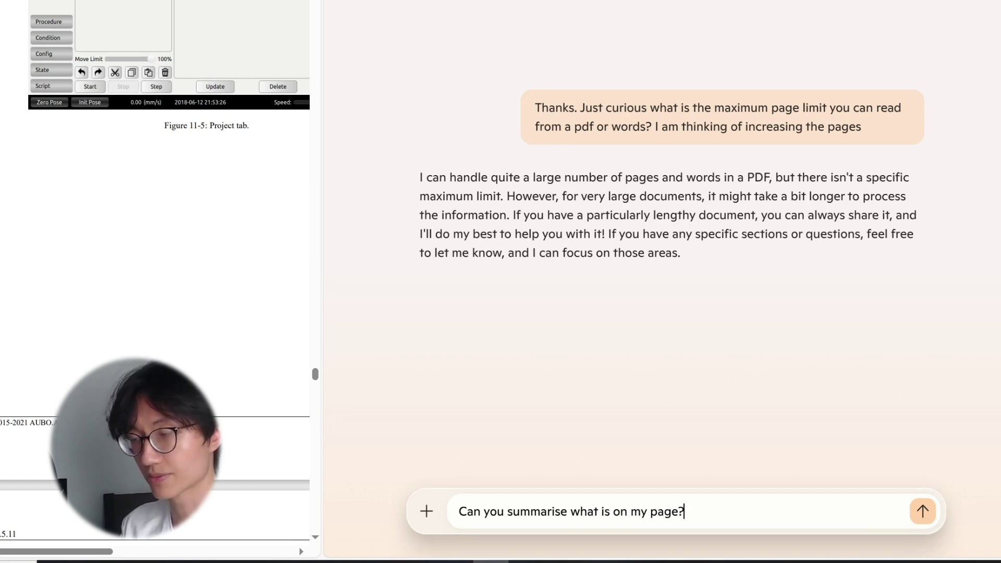
{"action": "key", "text": "Return"}
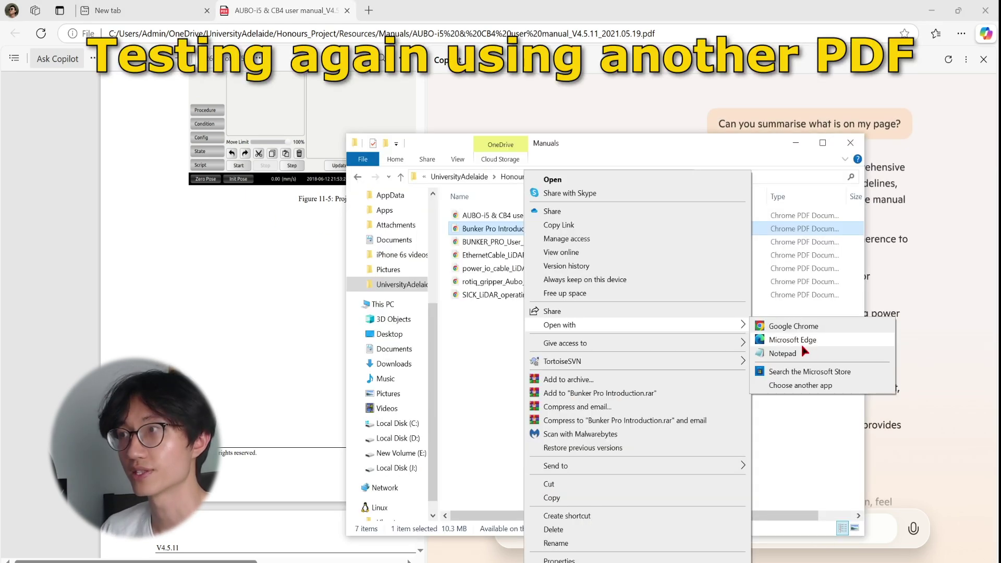
{"action": "left_click", "coordinate": [800, 342]}
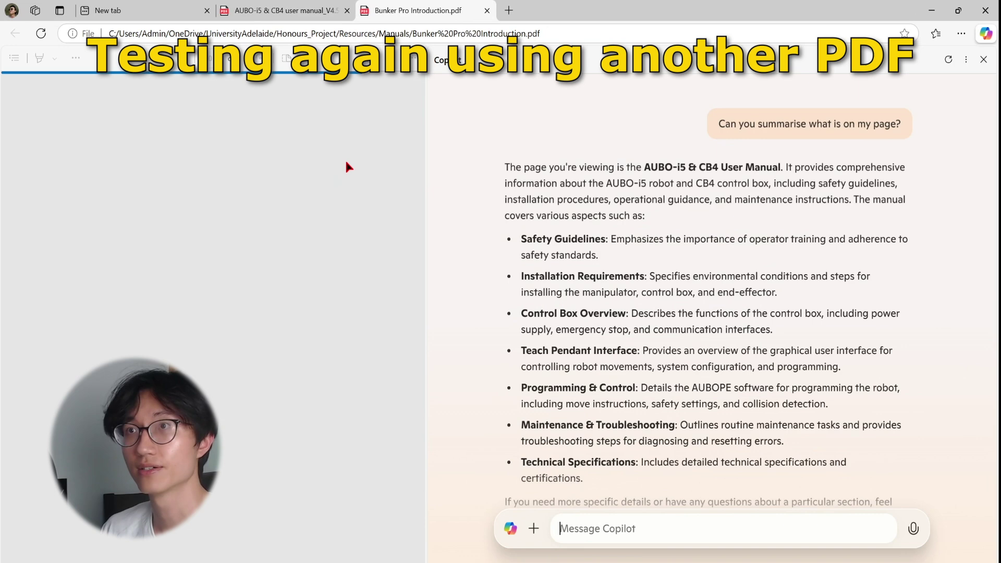
Reopen Copilot beside the Bunker Pro PDF and ask 'Now what is on my pdf?'
{"action": "scroll", "coordinate": [311, 390], "scroll_direction": "down", "scroll_amount": 3}
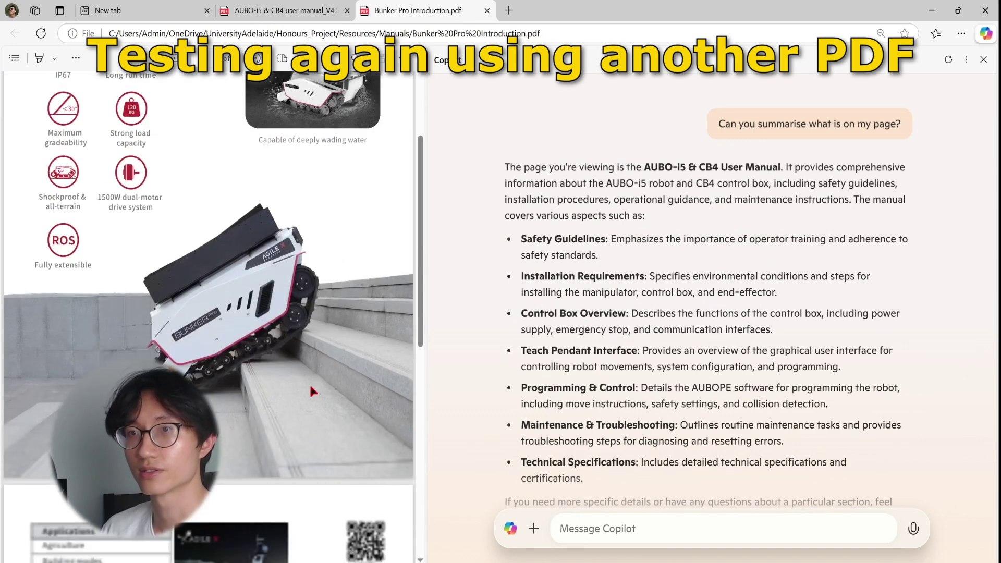
{"action": "scroll", "coordinate": [311, 391], "scroll_direction": "up", "scroll_amount": 3}
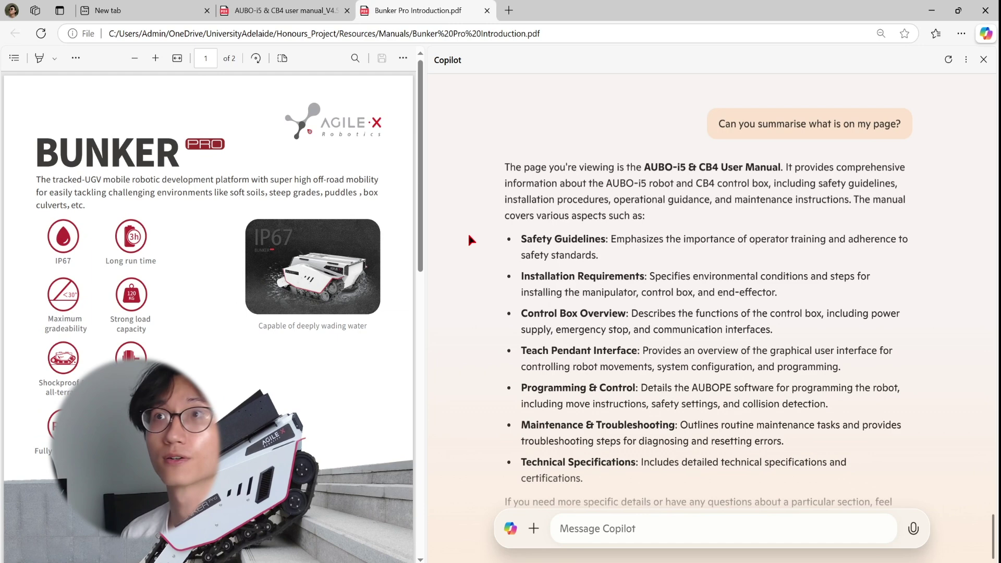
{"action": "left_click", "coordinate": [983, 59]}
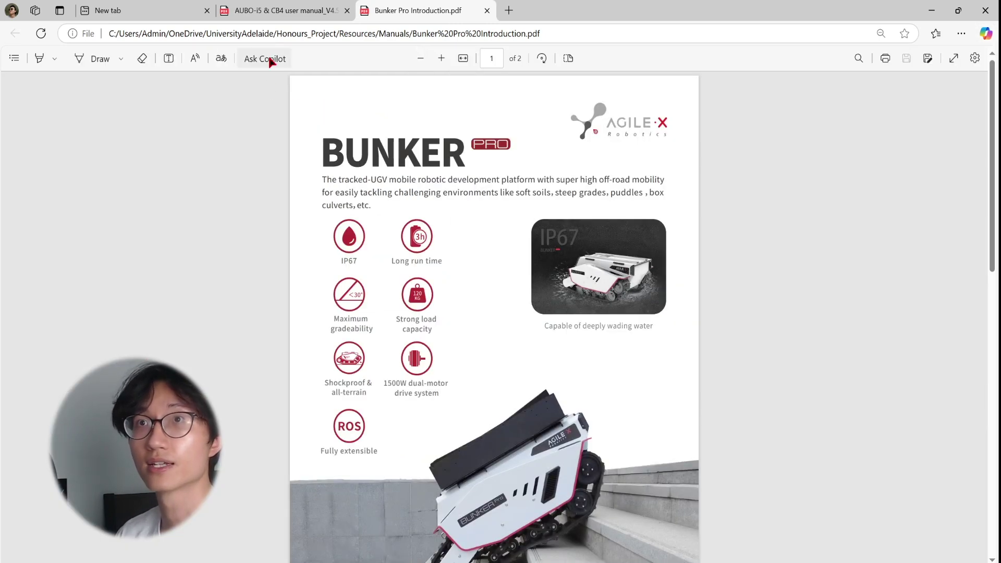
{"action": "left_click", "coordinate": [270, 60]}
{"action": "type", "text": "Now what is "}
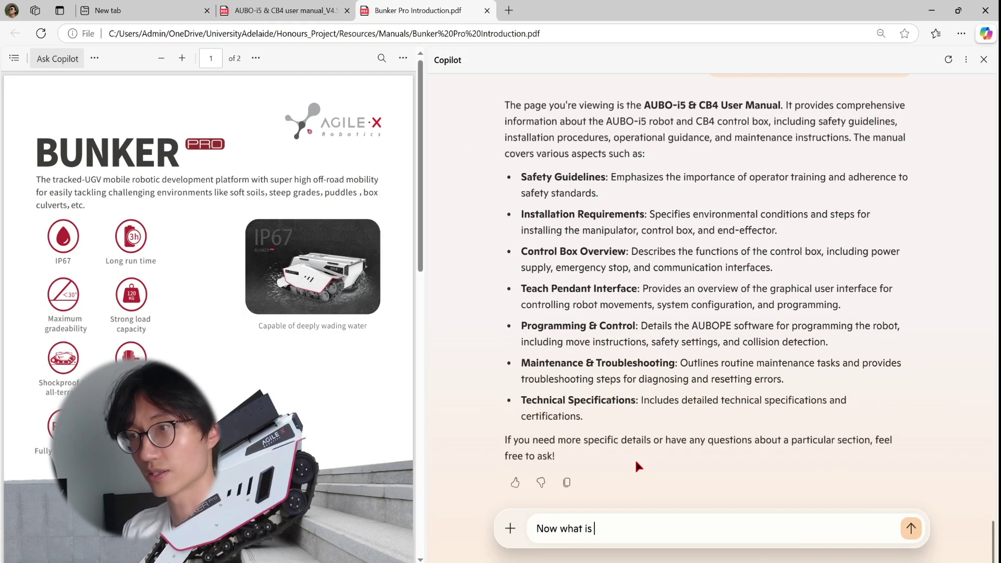
{"action": "type", "text": "on my pdf?"}
{"action": "key", "text": "Return"}
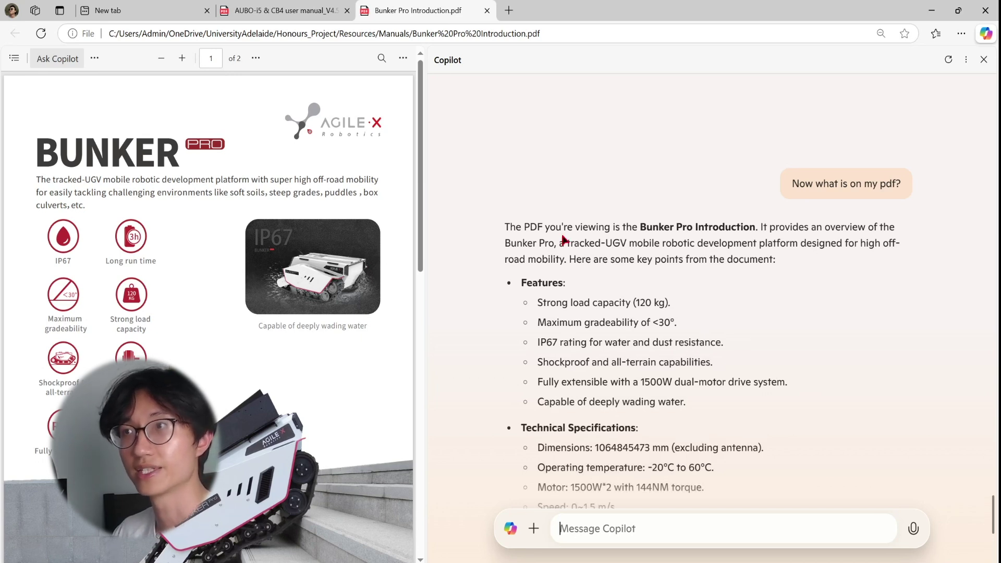
Review Copilot's Bunker Pro overview, glance at the AUBO manual tab, and return
{"action": "left_click_drag", "start_coordinate": [582, 227], "coordinate": [598, 254]}
{"action": "left_click", "coordinate": [598, 255]}
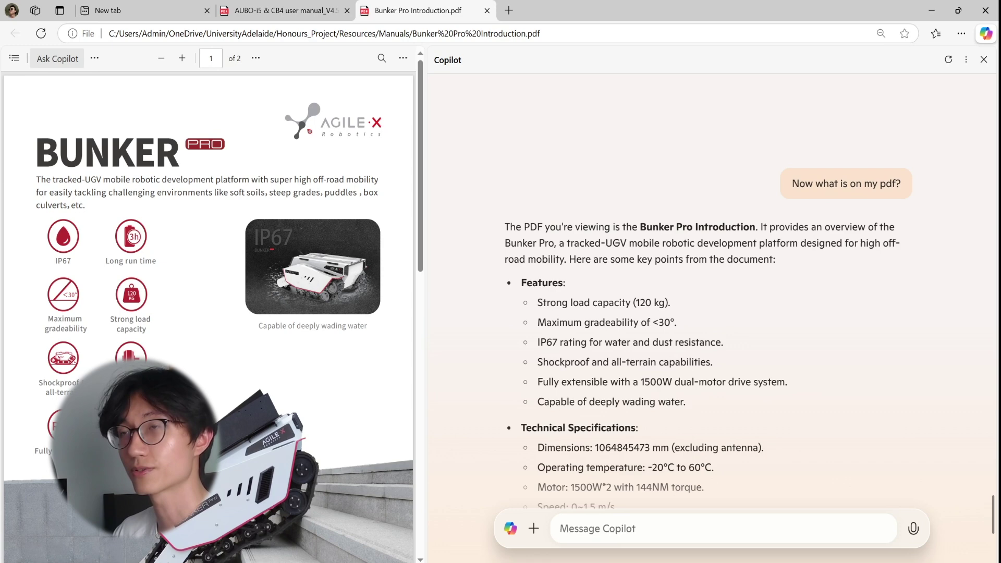
{"action": "scroll", "coordinate": [320, 256], "scroll_direction": "down", "scroll_amount": 10}
{"action": "scroll", "coordinate": [320, 255], "scroll_direction": "up", "scroll_amount": 10}
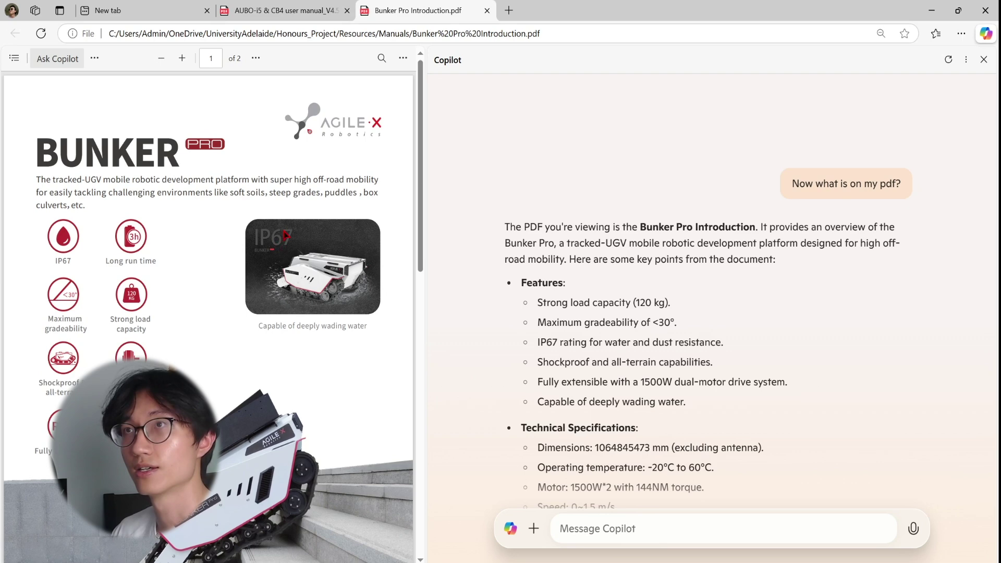
{"action": "left_click", "coordinate": [271, 14]}
{"action": "left_click", "coordinate": [402, 13]}
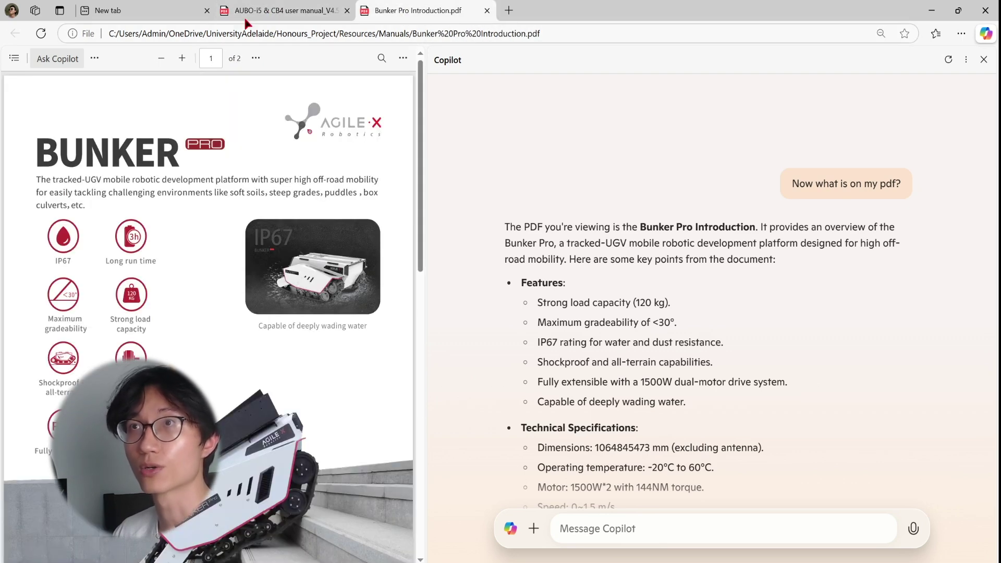
Show the AUBO-i5 manual's cover page at full width with the Copilot sidebar closed
{"action": "left_click", "coordinate": [281, 11]}
{"action": "left_click", "coordinate": [402, 11]}
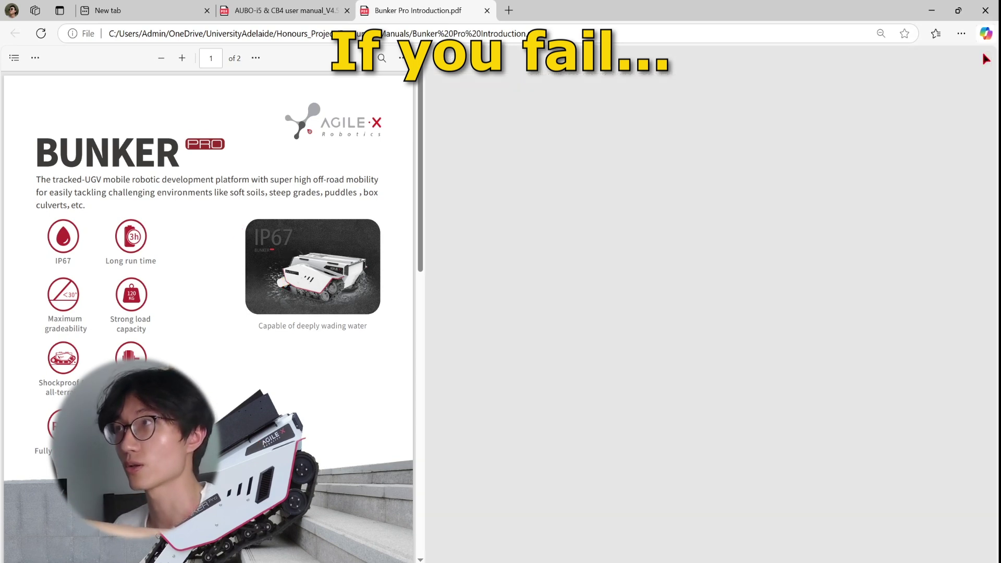
{"action": "left_click", "coordinate": [983, 59]}
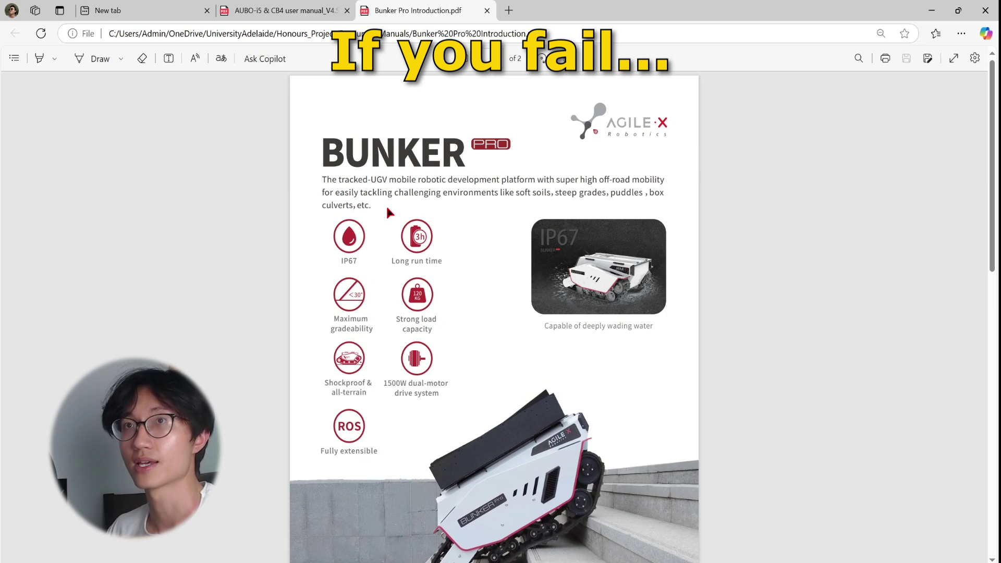
{"action": "left_click", "coordinate": [267, 59]}
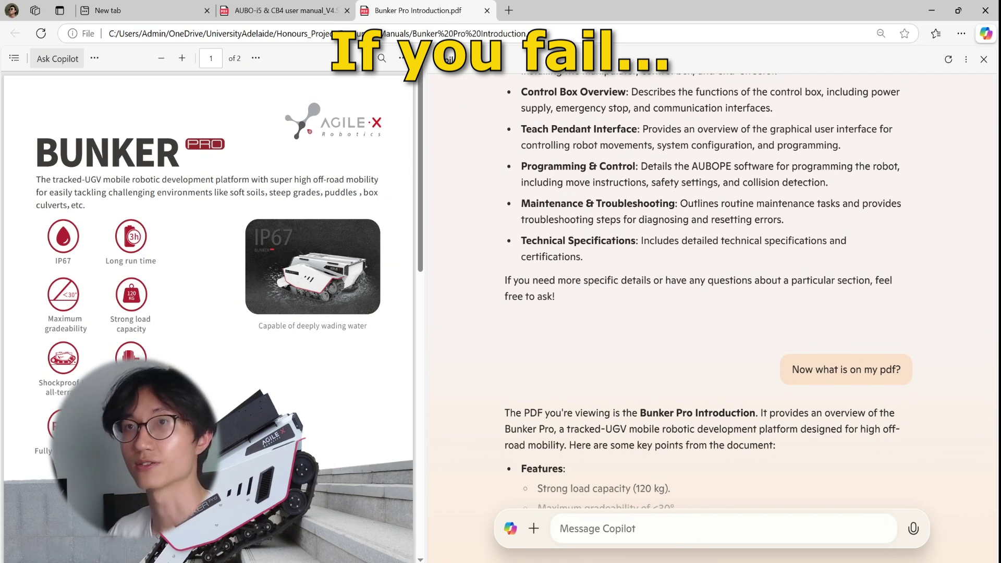
{"action": "left_click", "coordinate": [296, 18]}
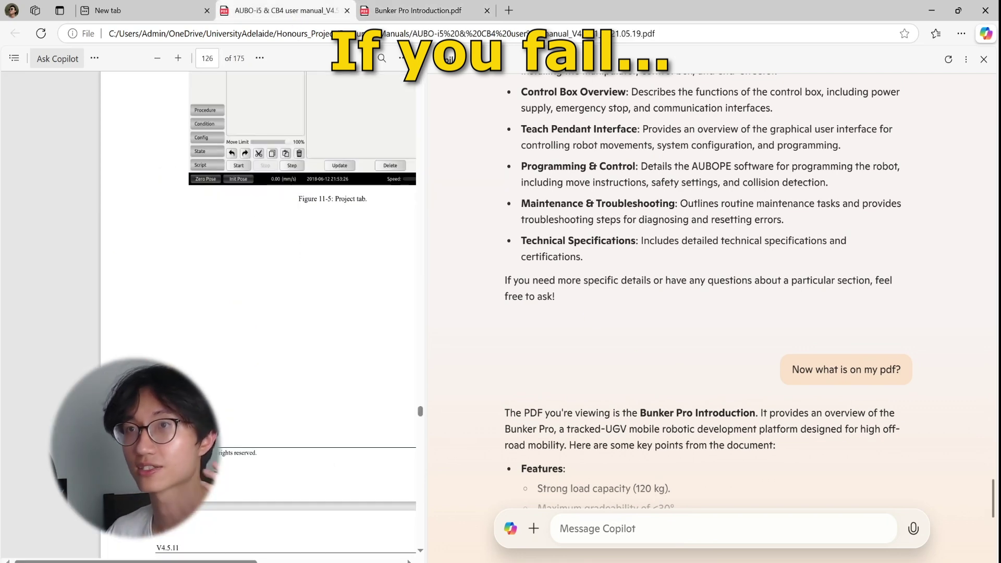
{"action": "scroll", "coordinate": [313, 169], "scroll_direction": "up", "scroll_amount": 10}
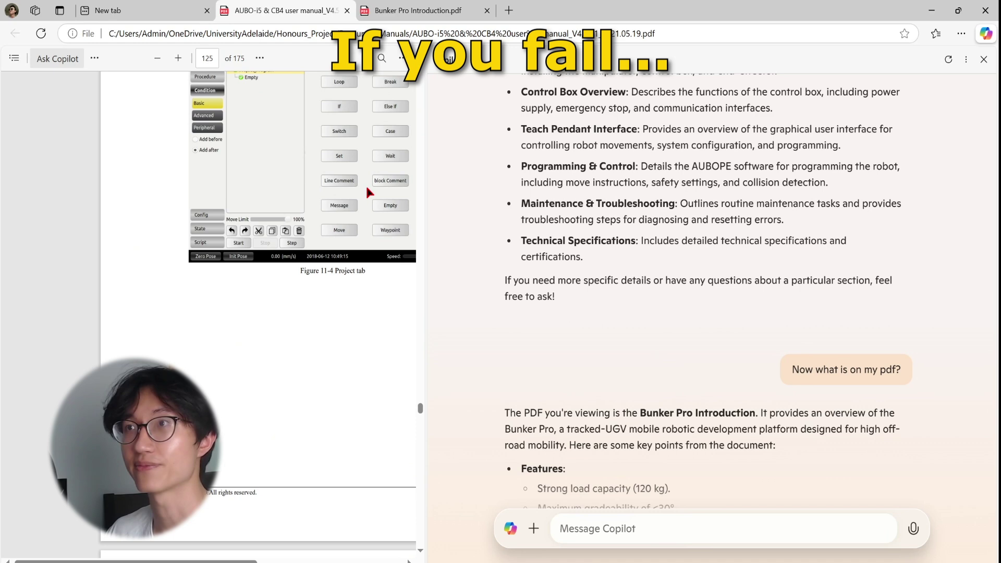
{"action": "scroll", "coordinate": [368, 193], "scroll_direction": "up", "scroll_amount": 3}
{"action": "left_click", "coordinate": [983, 59]}
{"action": "scroll", "coordinate": [488, 235], "scroll_direction": "up", "scroll_amount": 5}
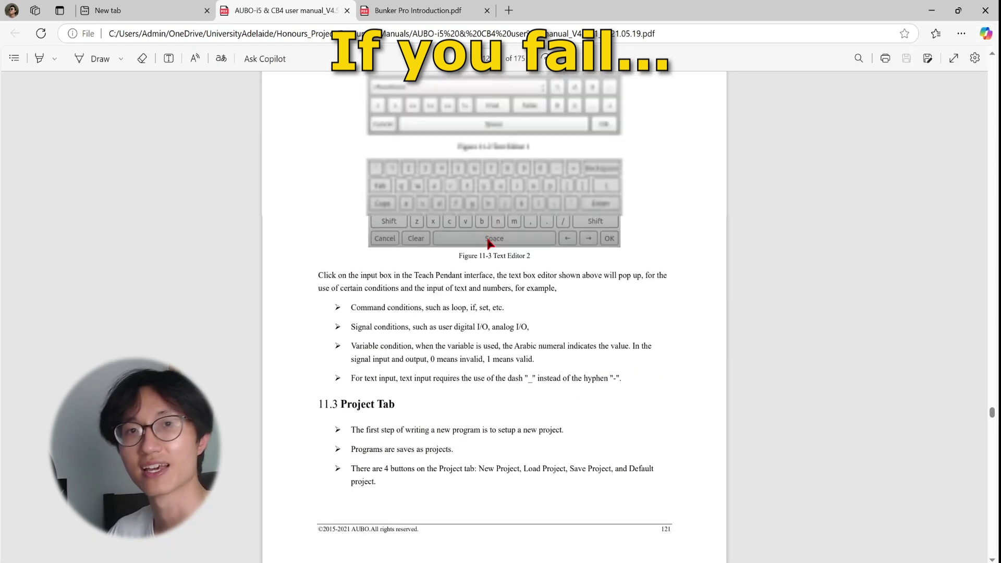
{"action": "scroll", "coordinate": [822, 98], "scroll_direction": "down", "scroll_amount": 8}
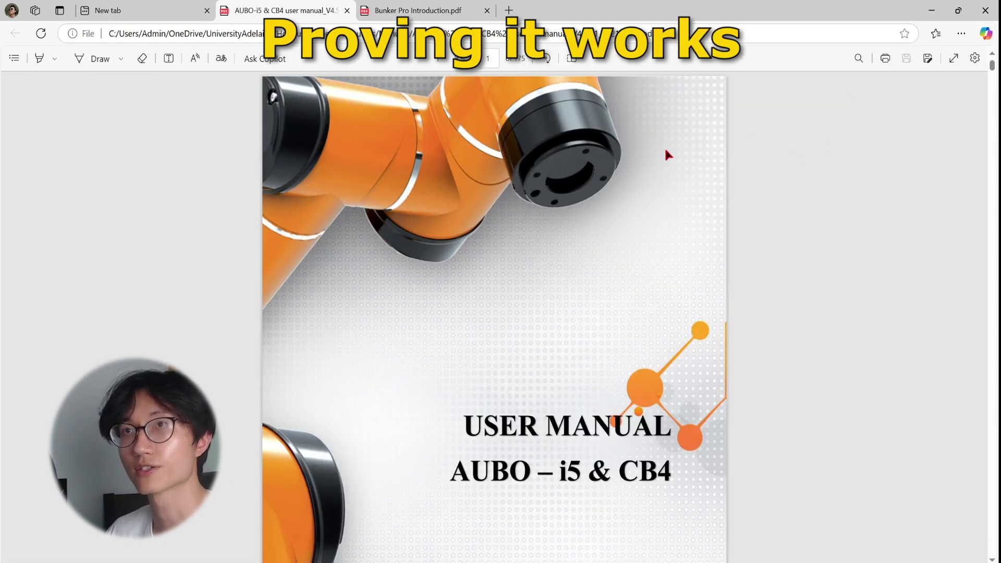
Ask Copilot 'Thanks. Can you summarise the document?' beside the AUBO manual
{"action": "scroll", "coordinate": [683, 104], "scroll_direction": "down", "scroll_amount": 5}
{"action": "scroll", "coordinate": [645, 386], "scroll_direction": "up", "scroll_amount": 5}
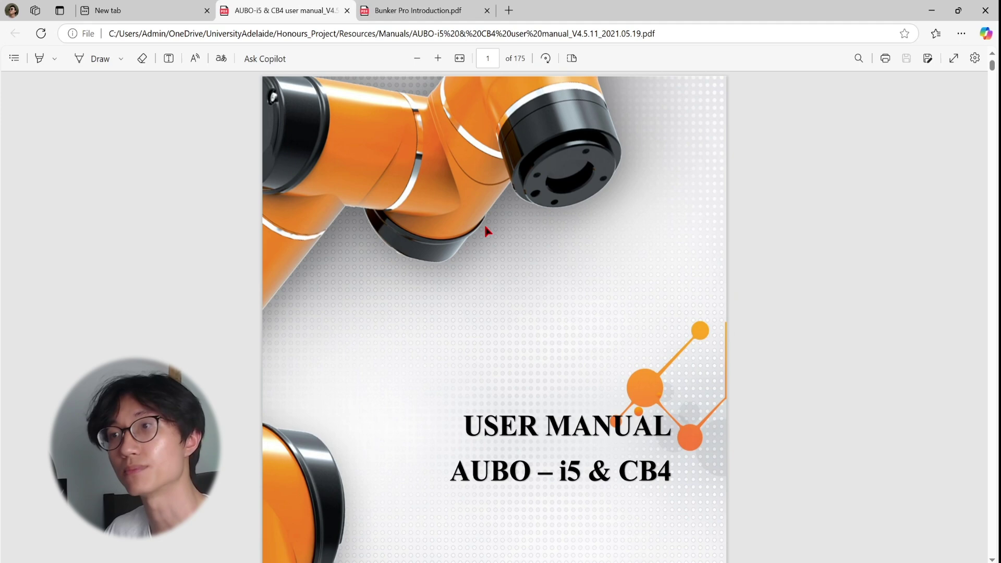
{"action": "left_click", "coordinate": [271, 60]}
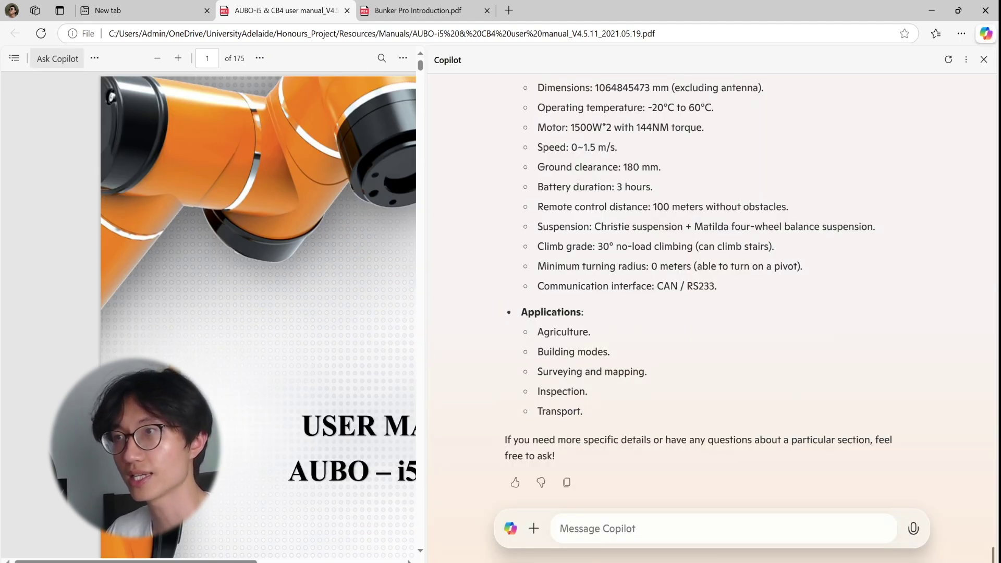
{"action": "left_click", "coordinate": [600, 528]}
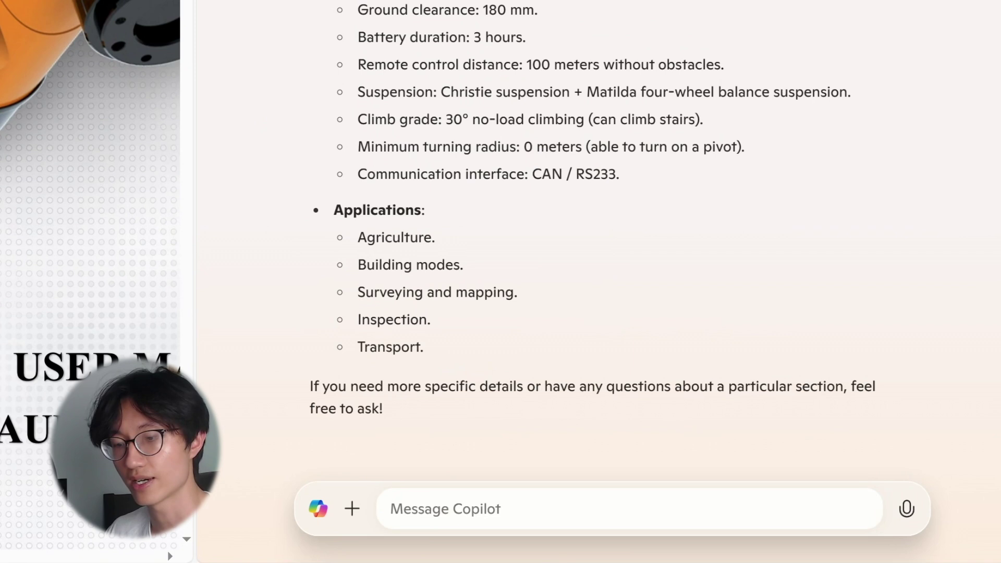
{"action": "type", "text": "Thanks. Can you summarise the document?"}
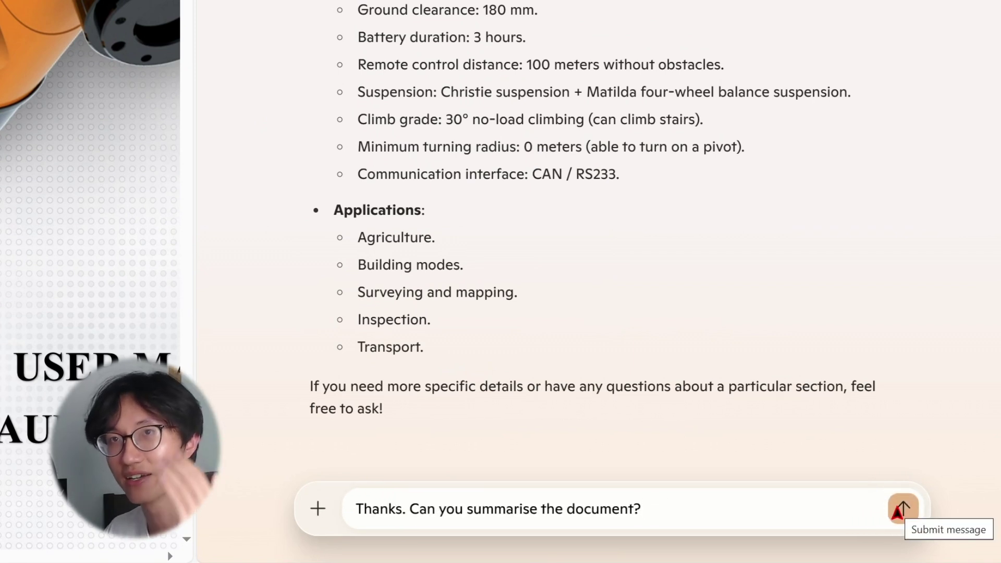
{"action": "left_click", "coordinate": [900, 522]}
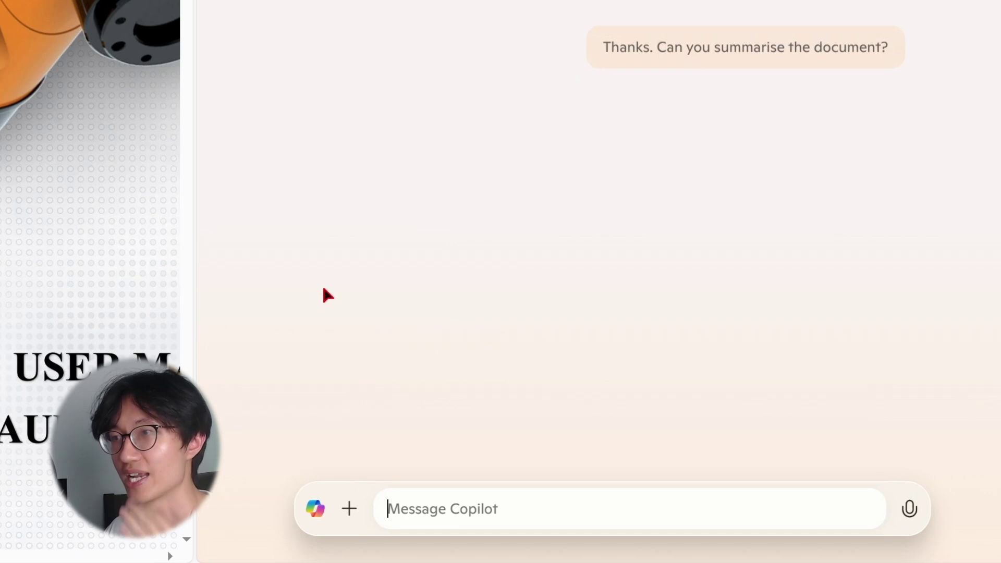
Read the reply, which wrongly summarises Bunker Pro Introduction, then close and reopen Copilot
{"action": "scroll", "coordinate": [65, 240], "scroll_direction": "down", "scroll_amount": 5}
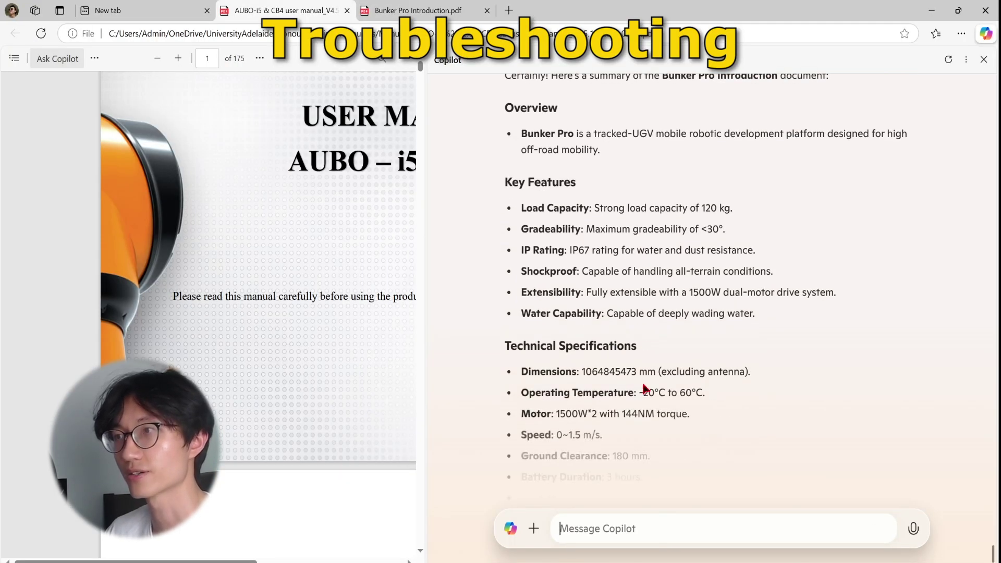
{"action": "scroll", "coordinate": [643, 391], "scroll_direction": "up", "scroll_amount": 3}
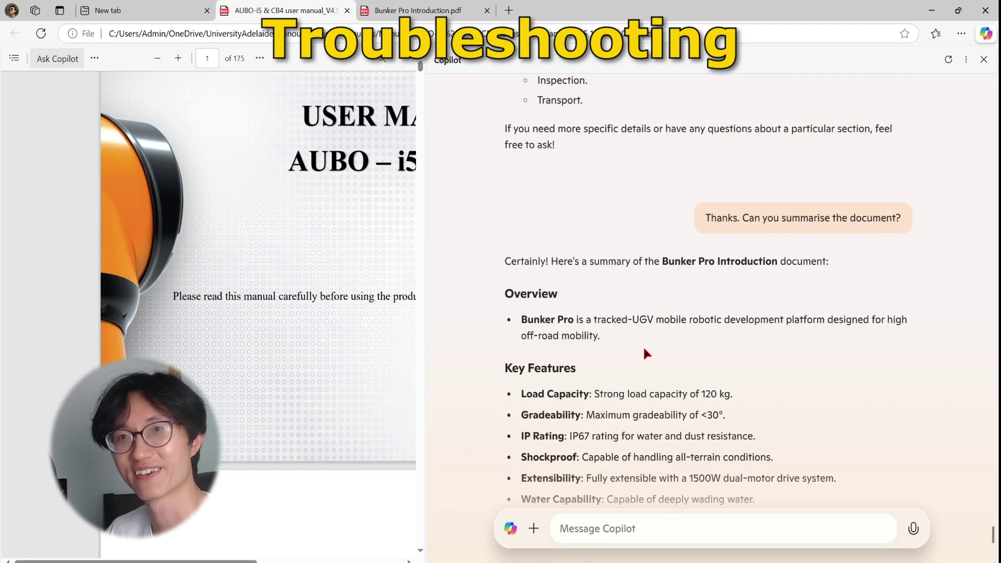
{"action": "scroll", "coordinate": [522, 292], "scroll_direction": "down", "scroll_amount": 10}
{"action": "left_click", "coordinate": [64, 59]}
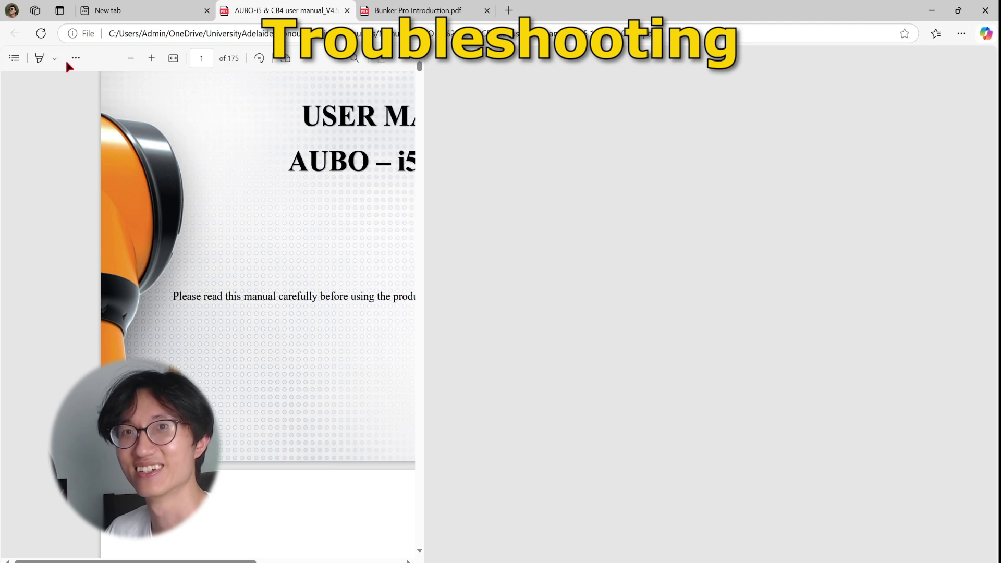
{"action": "left_click", "coordinate": [262, 59]}
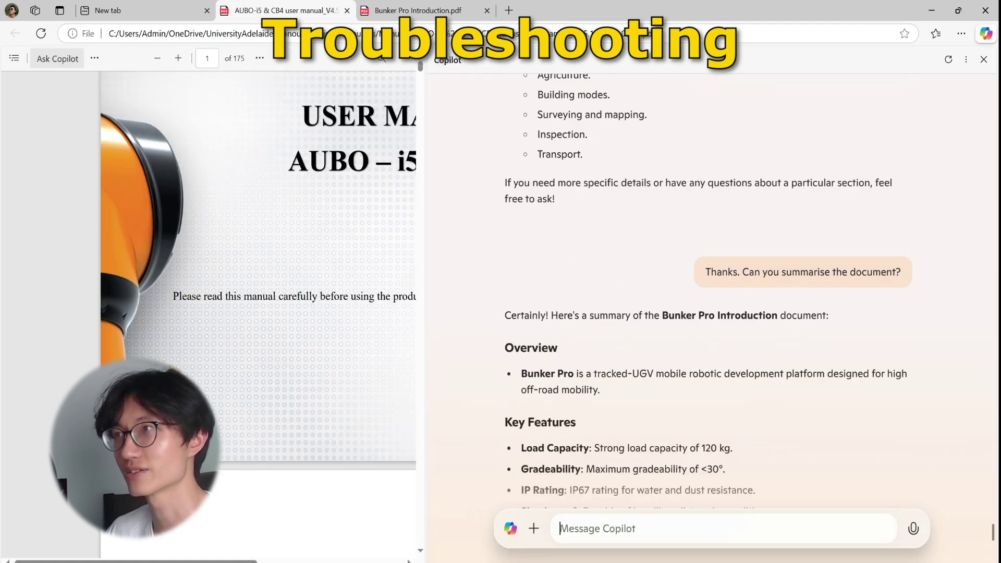
Resend the earlier summary question with 'on my page' appended to it
{"action": "triple_click", "coordinate": [760, 281]}
{"action": "key", "text": "ctrl+c"}
{"action": "scroll", "coordinate": [710, 420], "scroll_direction": "down", "scroll_amount": 10}
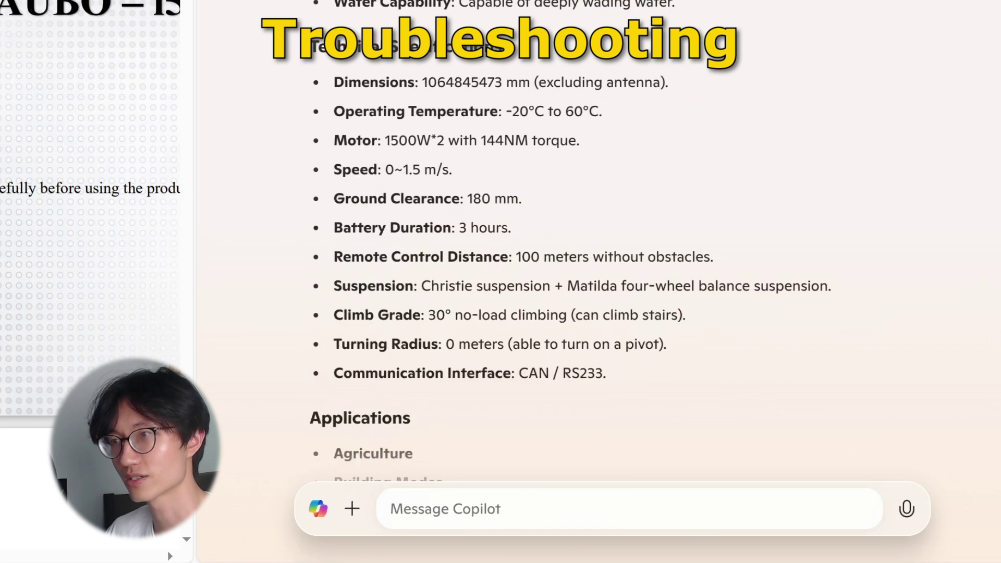
{"action": "left_click", "coordinate": [573, 528]}
{"action": "key", "text": "ctrl+v"}
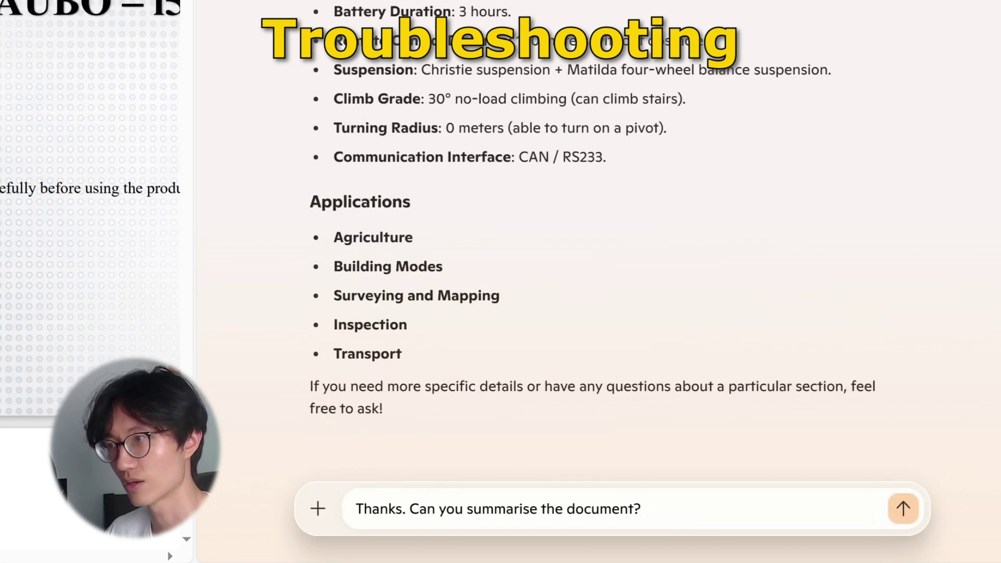
{"action": "type", "text": "on my pa"}
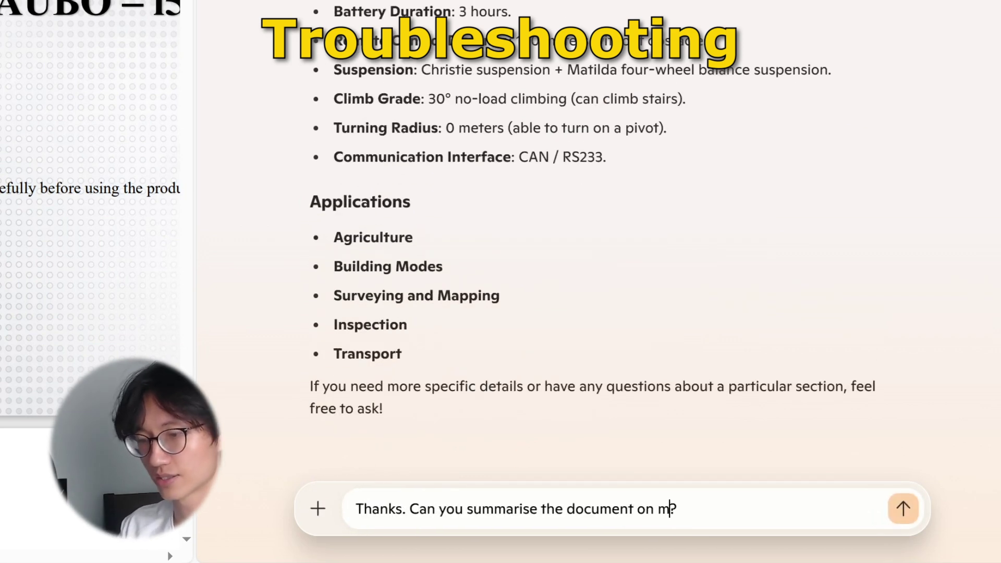
{"action": "type", "text": "ge"}
{"action": "key", "text": "Return"}
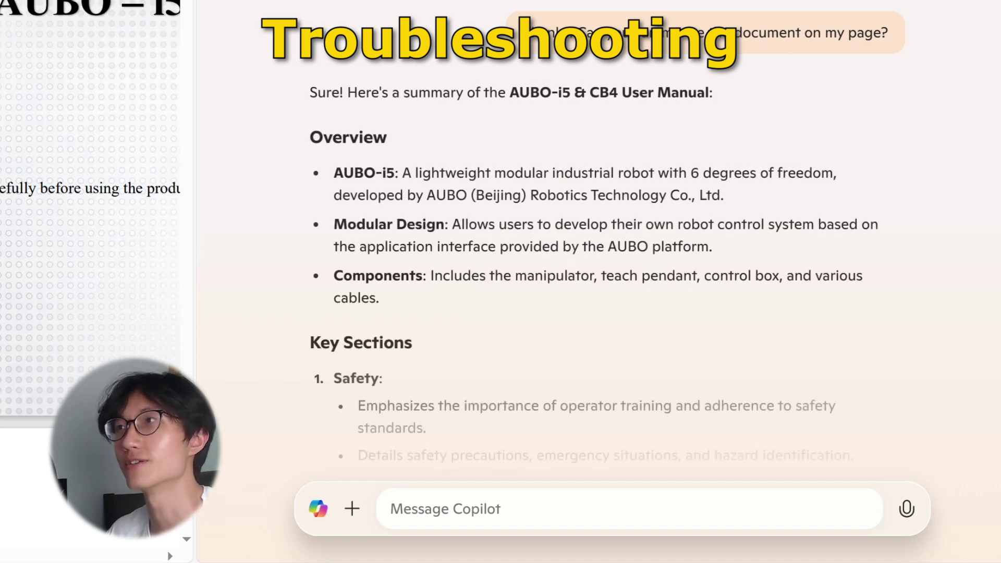
Check the sent question and scroll through Copilot's AUBO-i5 & CB4 User Manual summary
{"action": "left_click_drag", "start_coordinate": [759, 32], "coordinate": [873, 32]}
{"action": "left_click", "coordinate": [874, 32]}
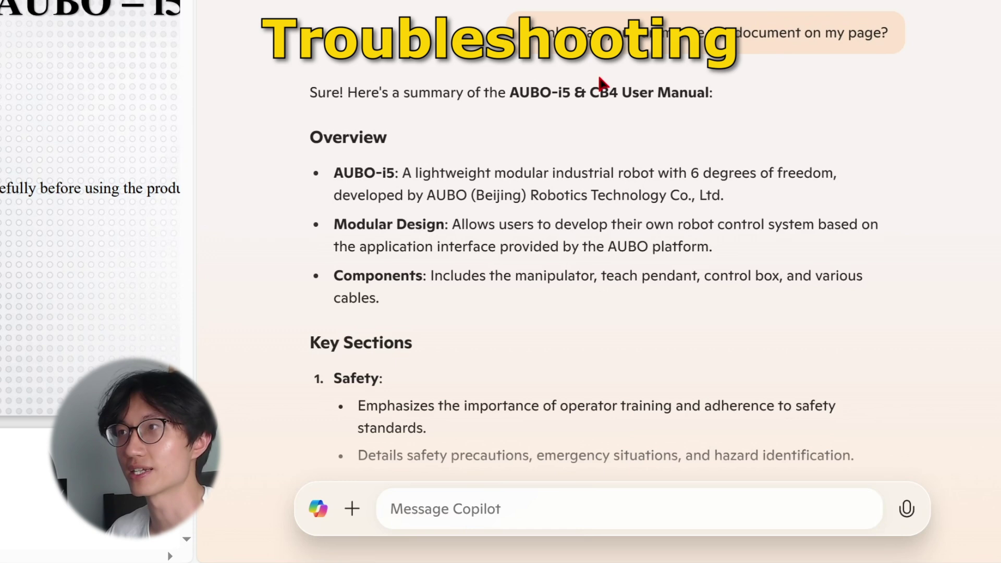
{"action": "scroll", "coordinate": [55, 47], "scroll_direction": "up", "scroll_amount": 7}
{"action": "scroll", "coordinate": [45, 119], "scroll_direction": "down", "scroll_amount": 3}
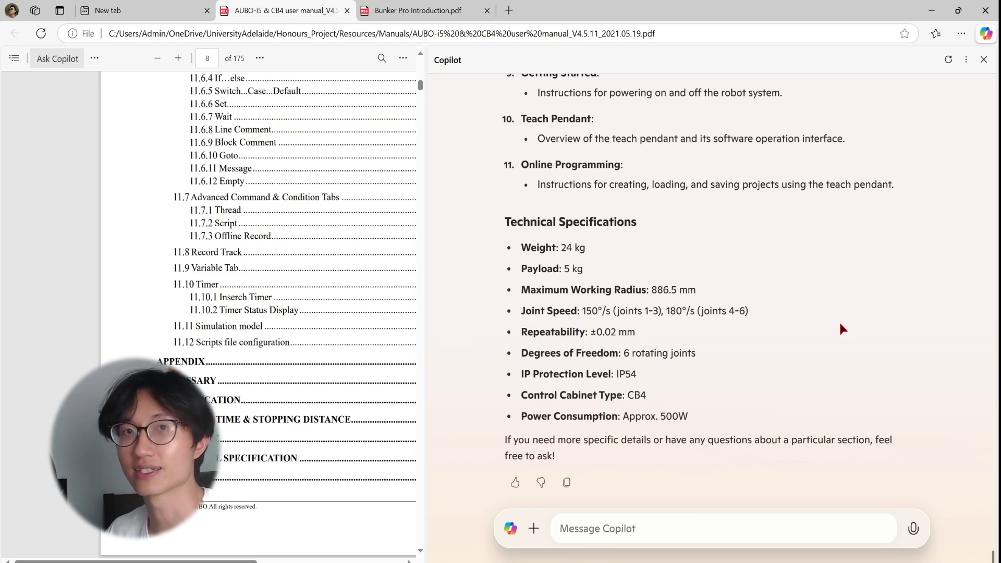
Ask Copilot how to program the arm online with the teach pendant; it cites page 119
{"action": "scroll", "coordinate": [840, 324], "scroll_direction": "up", "scroll_amount": 5}
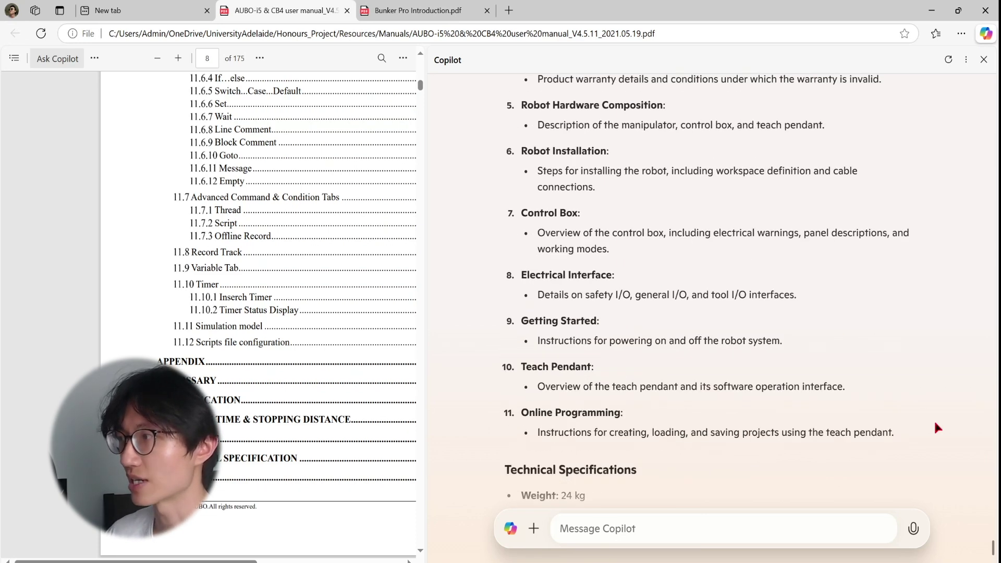
{"action": "type", "text": "I want to learn how to do online programming of the robotic arm using the teach pendant. Which section and page of the manual has those details?"}
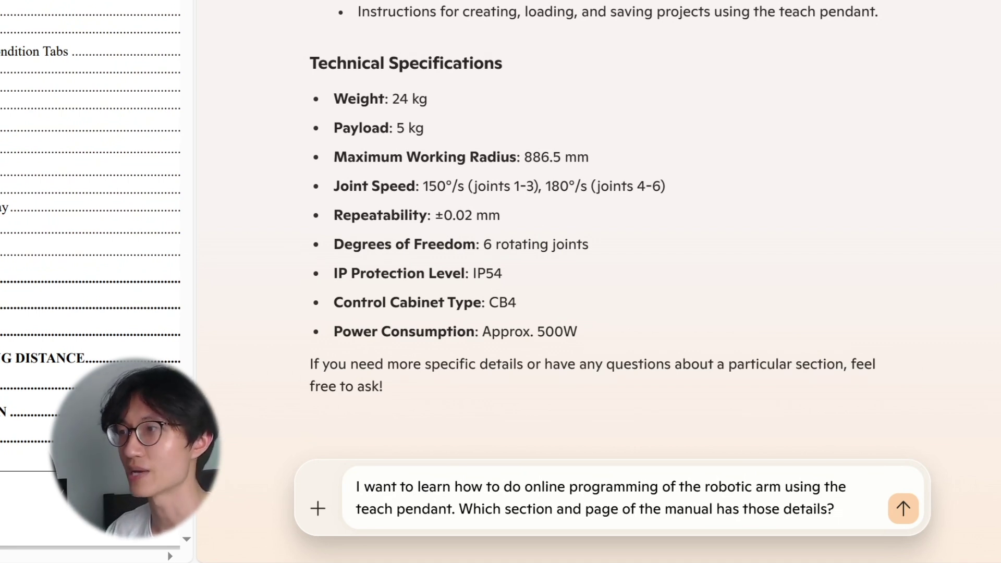
{"action": "left_click", "coordinate": [903, 508]}
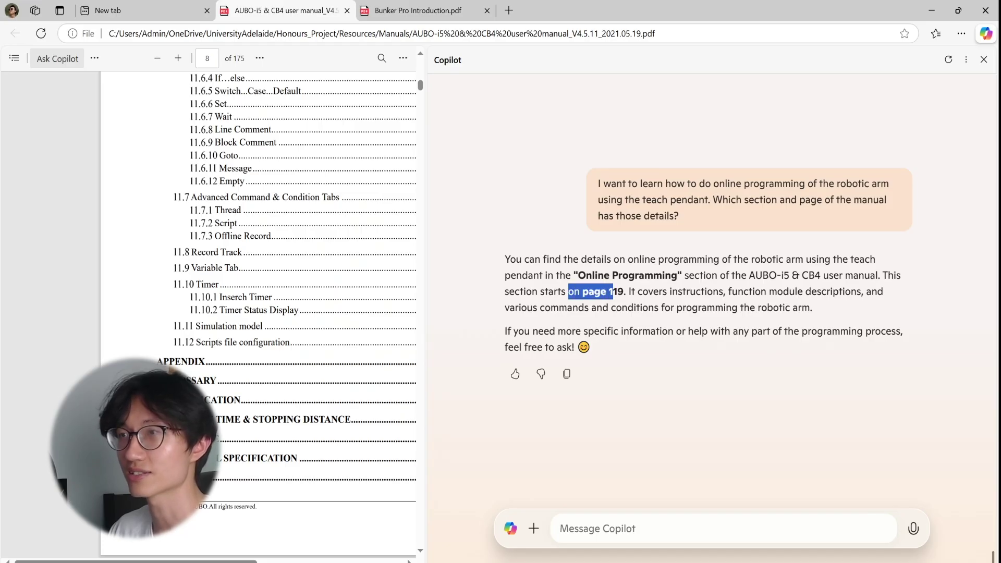
Check Copilot's page 119 citation and jump the manual to page 119
{"action": "triple_click", "coordinate": [615, 291]}
{"action": "left_click", "coordinate": [448, 287]}
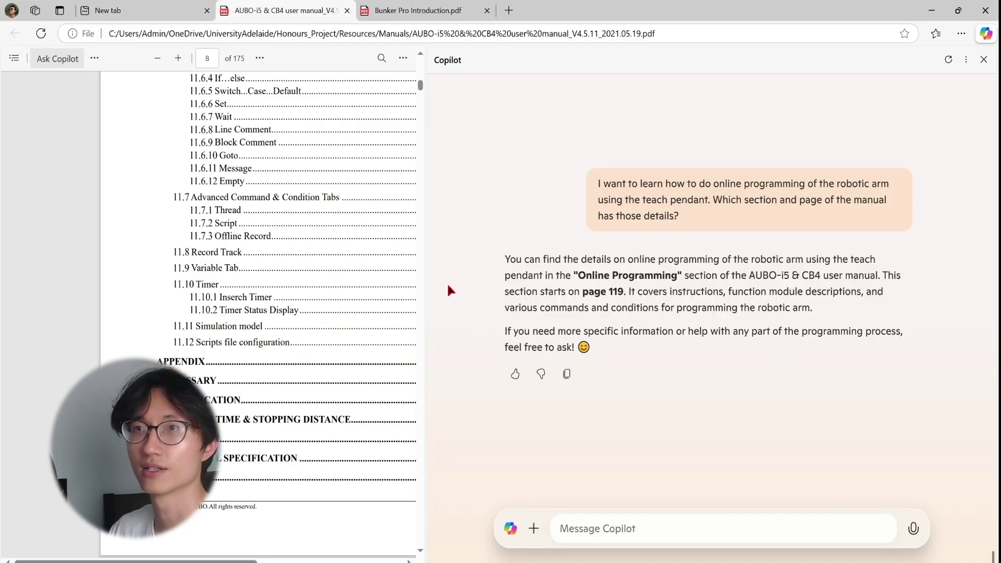
{"action": "scroll", "coordinate": [371, 261], "scroll_direction": "down", "scroll_amount": 10}
{"action": "scroll", "coordinate": [415, 123], "scroll_direction": "down", "scroll_amount": 5}
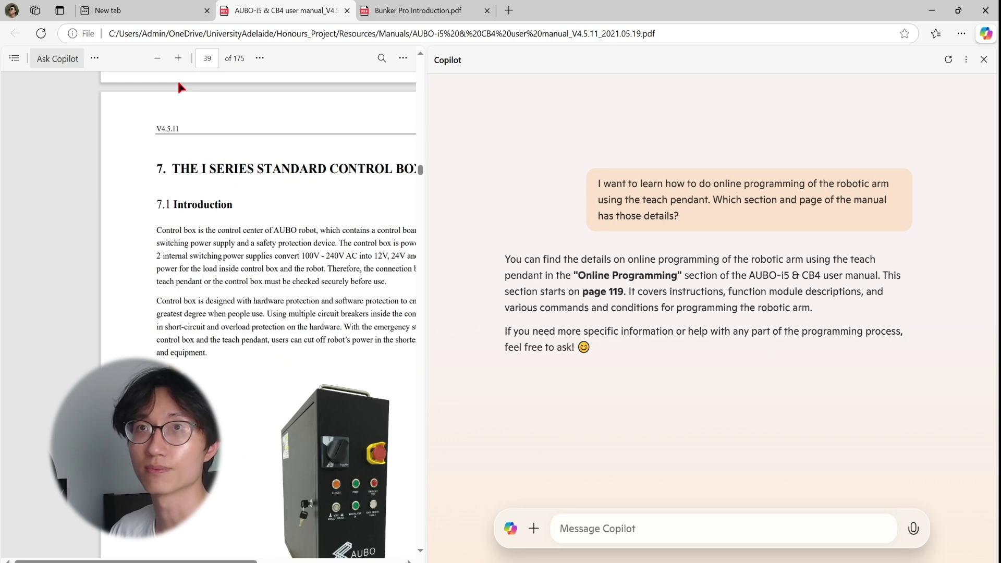
{"action": "left_click", "coordinate": [207, 58]}
{"action": "type", "text": "119"}
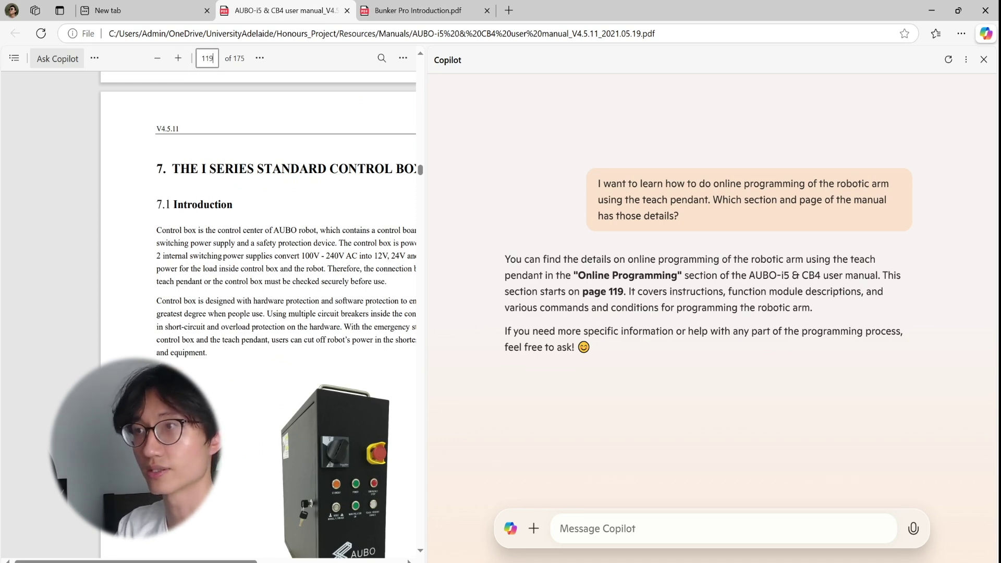
{"action": "key", "text": "Return"}
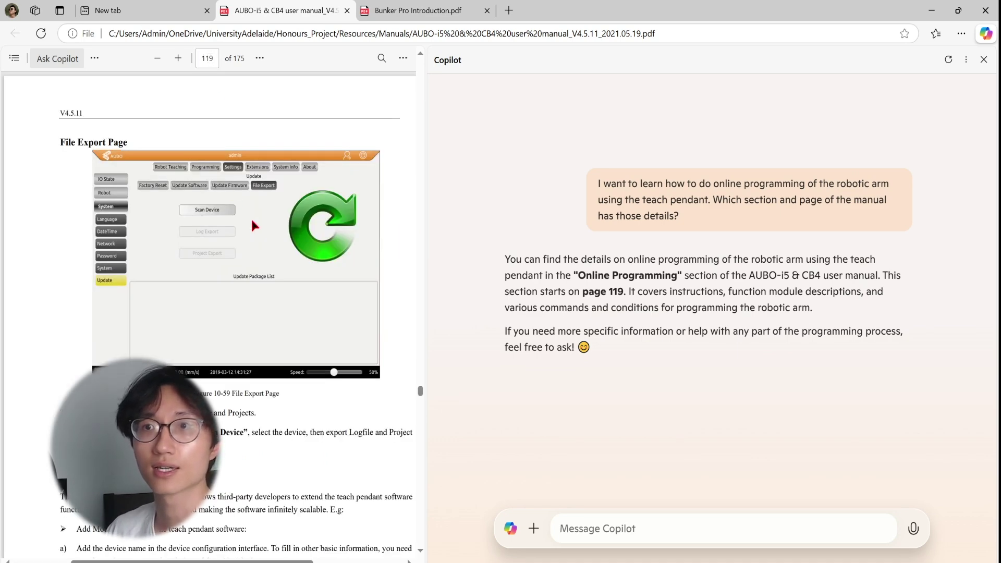
Find and highlight the 11. ONLINE PROGRAMMING chapter heading in the manual
{"action": "scroll", "coordinate": [252, 217], "scroll_direction": "up", "scroll_amount": 3}
{"action": "scroll", "coordinate": [264, 211], "scroll_direction": "down", "scroll_amount": 7}
{"action": "scroll", "coordinate": [325, 205], "scroll_direction": "down", "scroll_amount": 10}
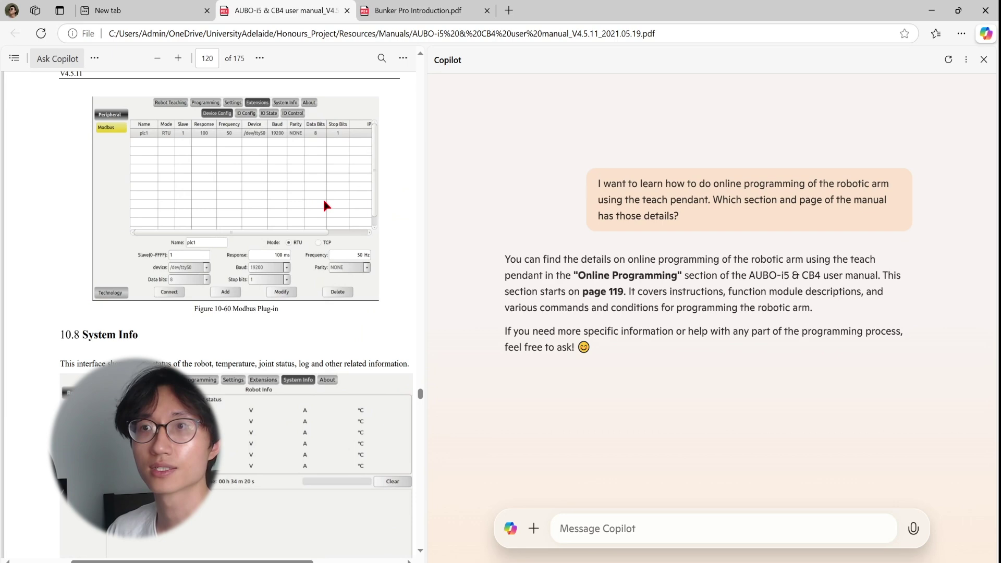
{"action": "scroll", "coordinate": [320, 217], "scroll_direction": "down", "scroll_amount": 12}
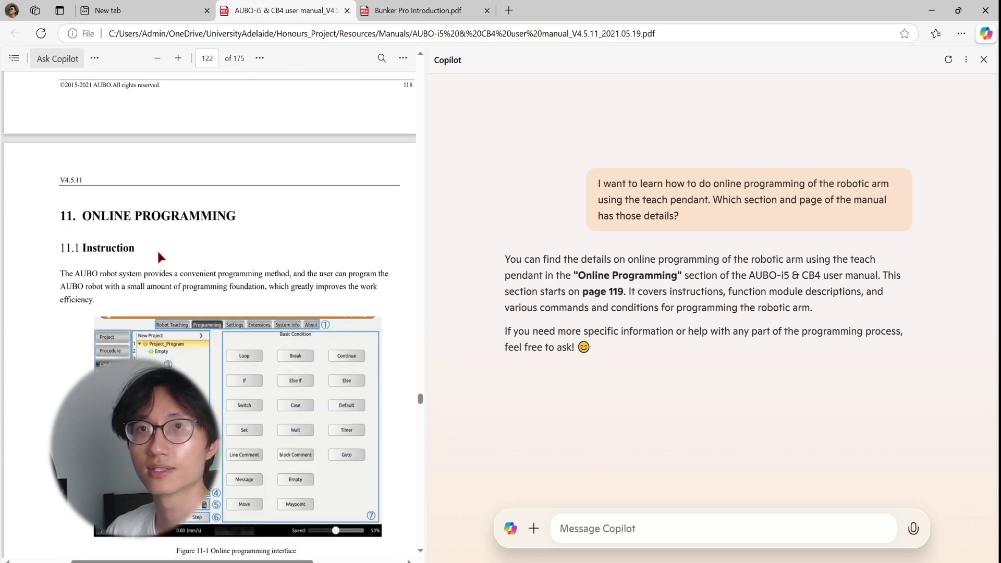
{"action": "scroll", "coordinate": [192, 302], "scroll_direction": "down", "scroll_amount": 7}
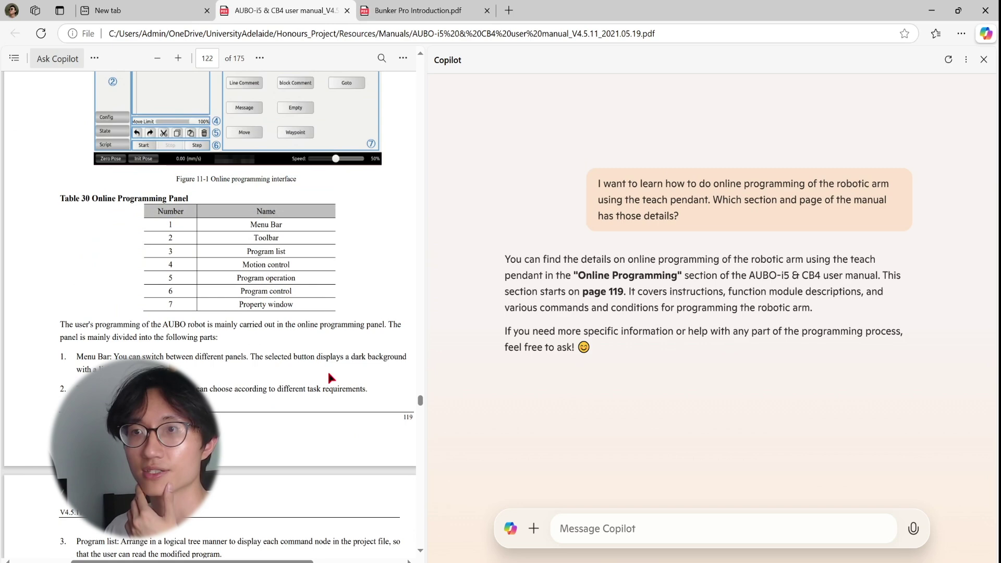
{"action": "scroll", "coordinate": [193, 303], "scroll_direction": "up", "scroll_amount": 8}
{"action": "scroll", "coordinate": [192, 302], "scroll_direction": "down", "scroll_amount": 8}
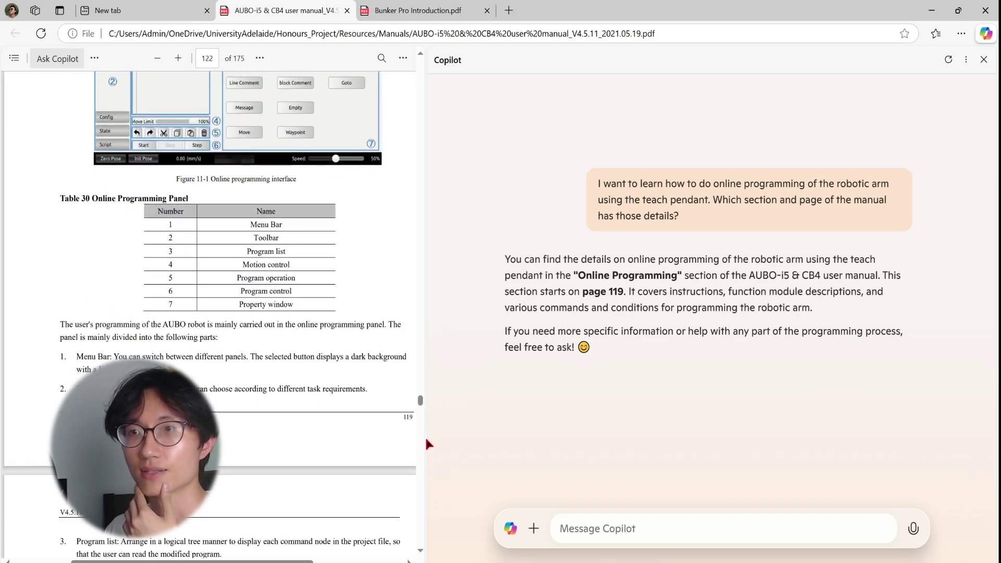
{"action": "scroll", "coordinate": [420, 375], "scroll_direction": "up", "scroll_amount": 1}
{"action": "scroll", "coordinate": [211, 302], "scroll_direction": "up", "scroll_amount": 5}
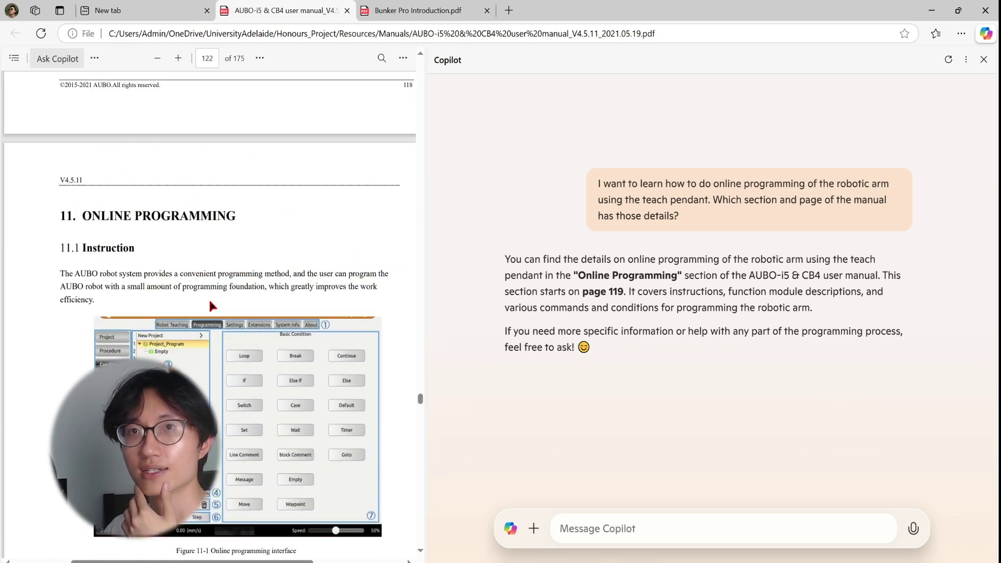
{"action": "triple_click", "coordinate": [139, 215]}
{"action": "double_click", "coordinate": [112, 248]}
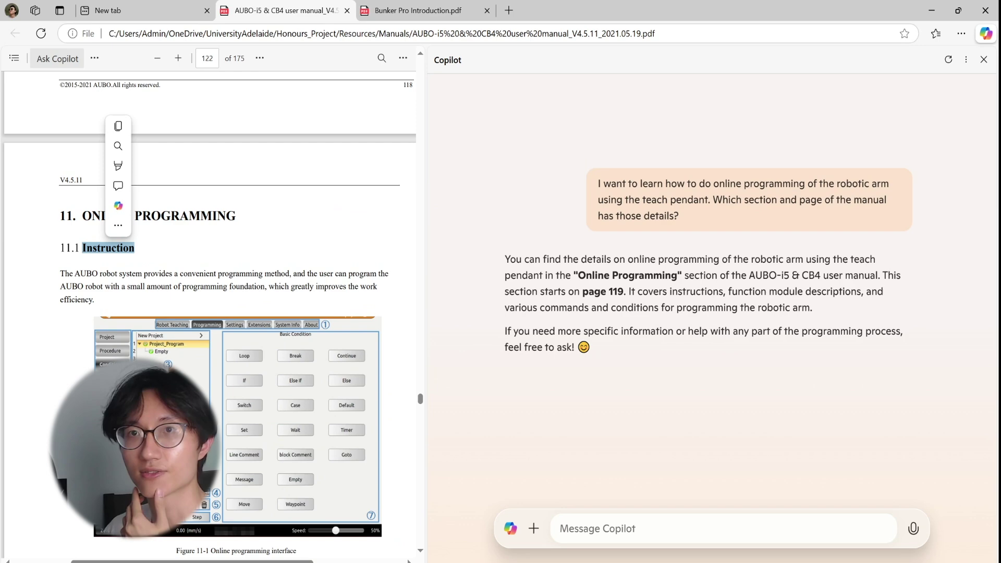
{"action": "scroll", "coordinate": [150, 239], "scroll_direction": "down", "scroll_amount": 4}
{"action": "scroll", "coordinate": [193, 240], "scroll_direction": "down", "scroll_amount": 8}
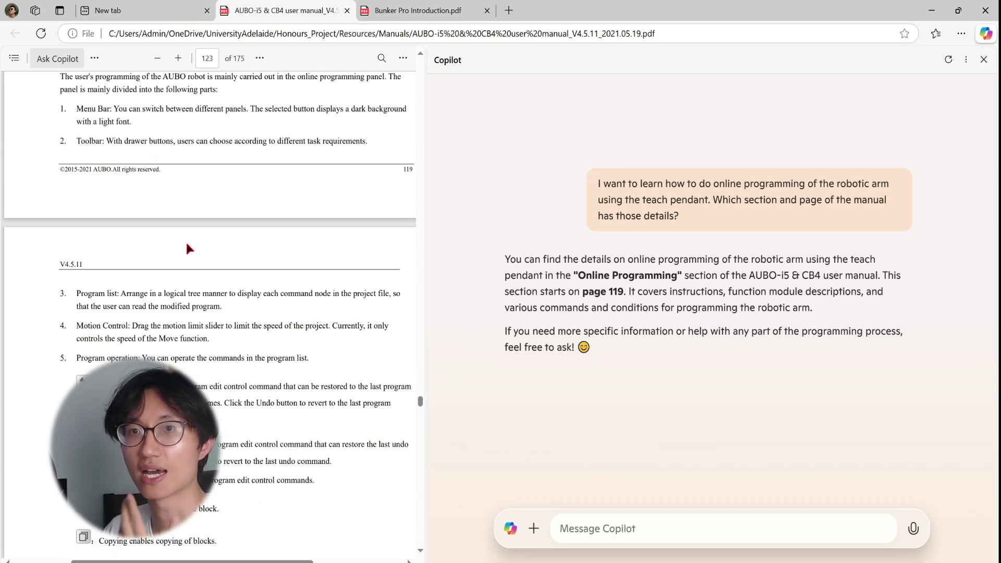
{"action": "scroll", "coordinate": [191, 239], "scroll_direction": "up", "scroll_amount": 10}
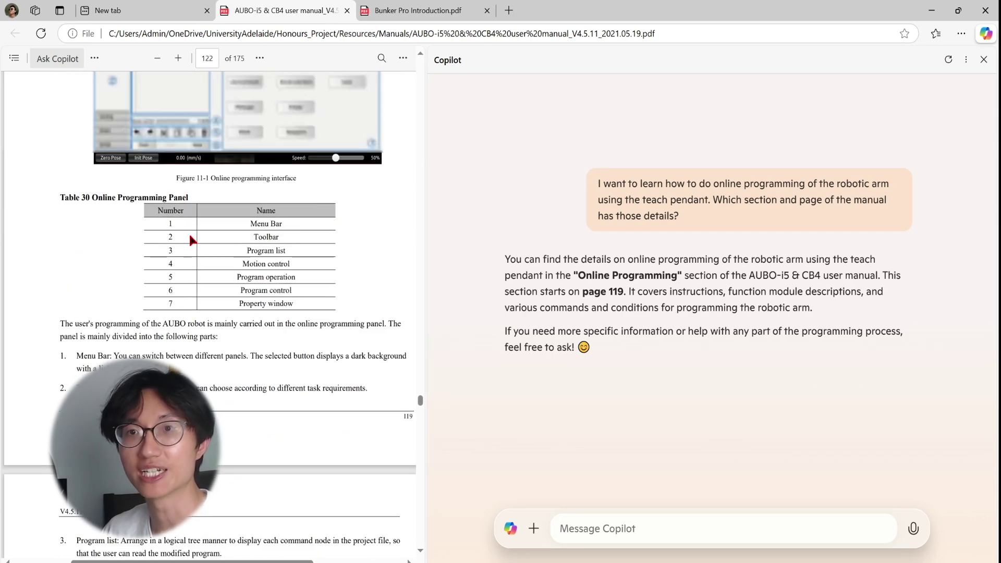
{"action": "scroll", "coordinate": [845, 333], "scroll_direction": "up", "scroll_amount": 5}
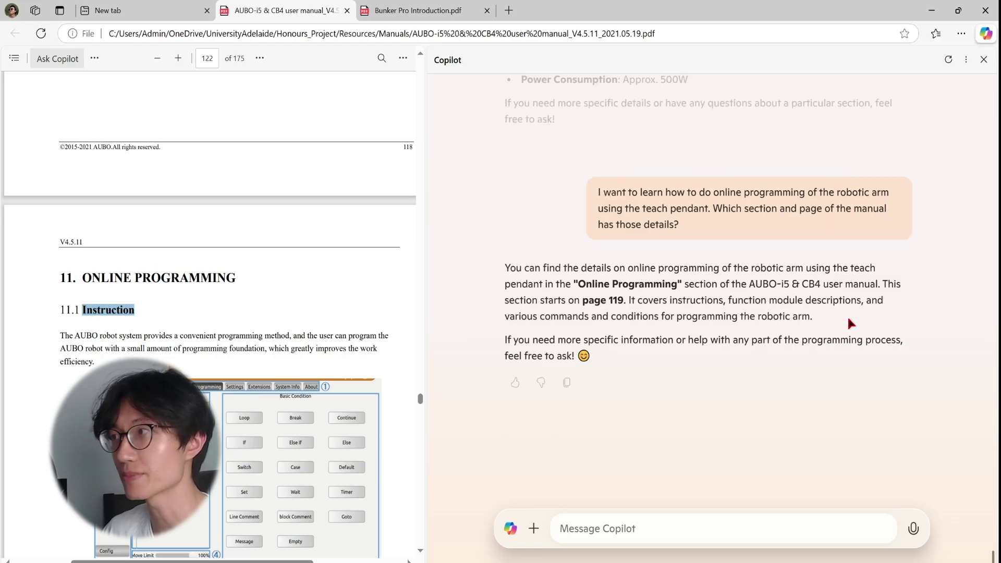
Ask Copilot what format project files are saved in and on which page
{"action": "type", "text": "What format will the project file be saved in? Also tell me which page you found the info."}
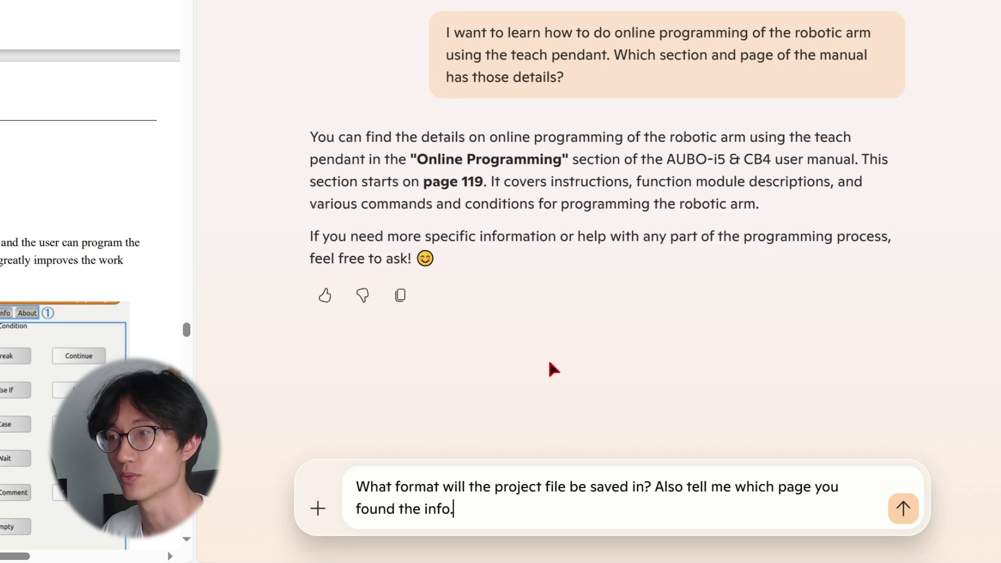
{"action": "left_click", "coordinate": [904, 508]}
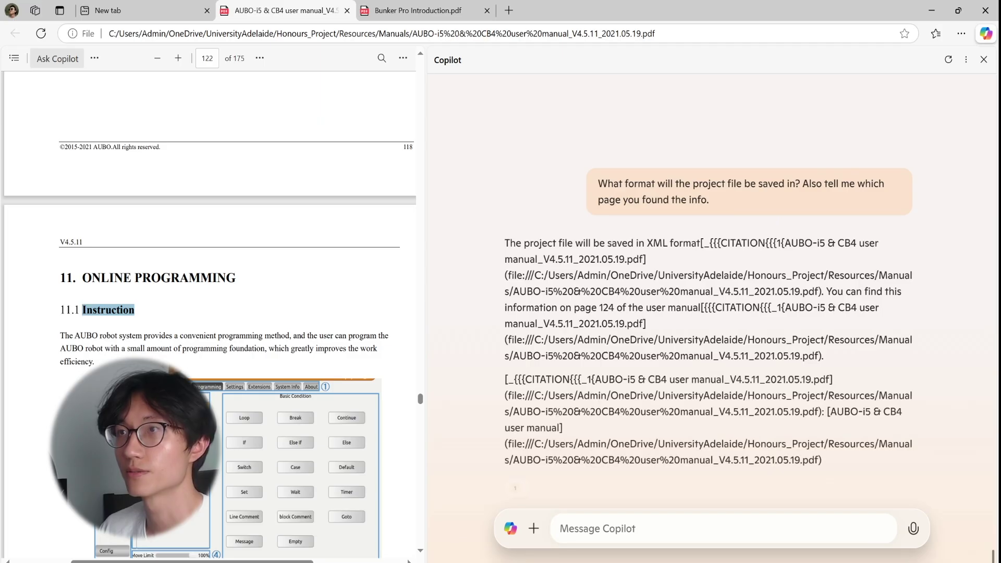
{"action": "left_click_drag", "start_coordinate": [567, 243], "coordinate": [803, 355]}
{"action": "left_click", "coordinate": [746, 255]}
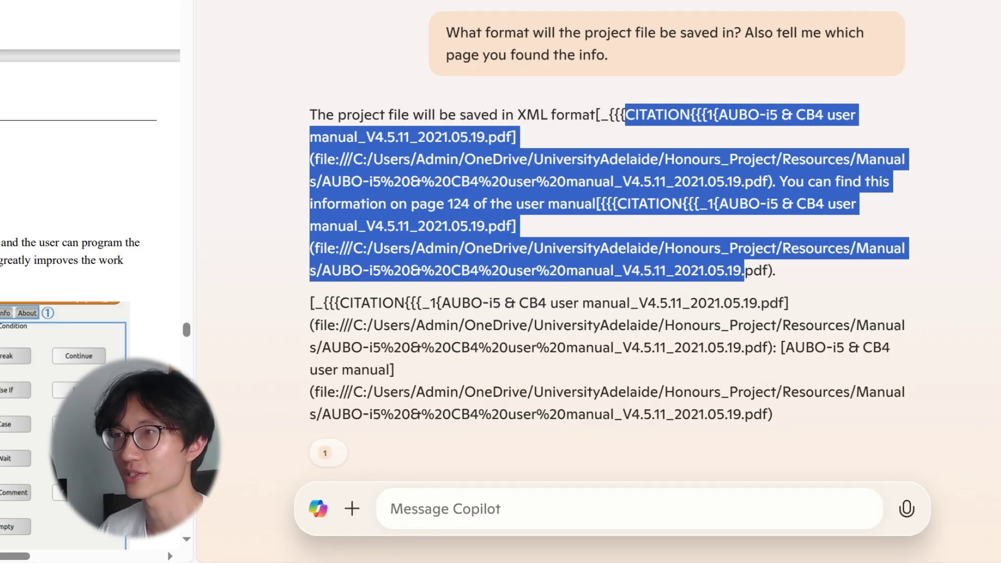
Highlight Copilot's reply that project files are saved in XML format, citing page 124
{"action": "left_click_drag", "start_coordinate": [745, 271], "coordinate": [649, 326]}
{"action": "left_click", "coordinate": [649, 326]}
{"action": "scroll", "coordinate": [618, 294], "scroll_direction": "up", "scroll_amount": 2}
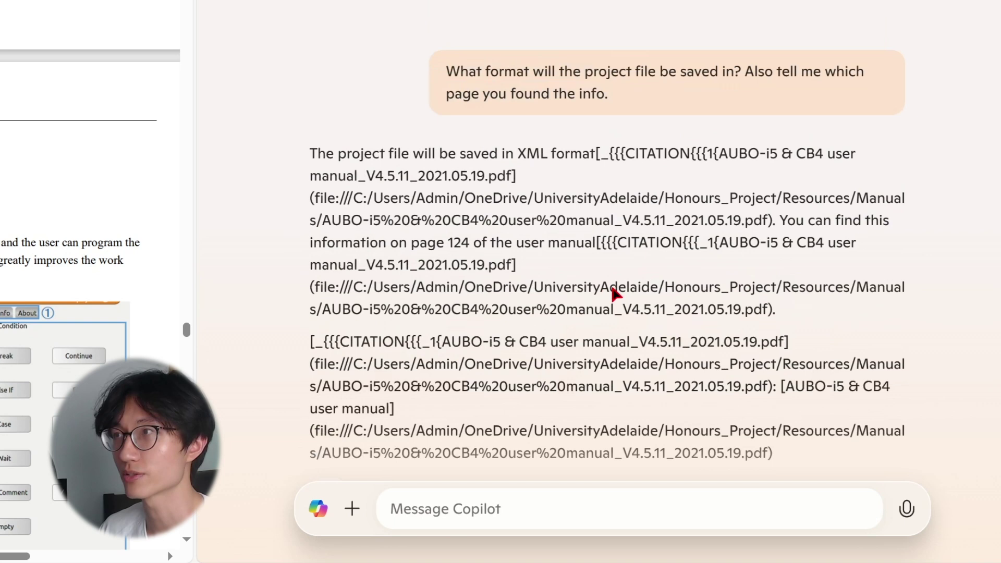
{"action": "left_click_drag", "start_coordinate": [361, 154], "coordinate": [583, 153]}
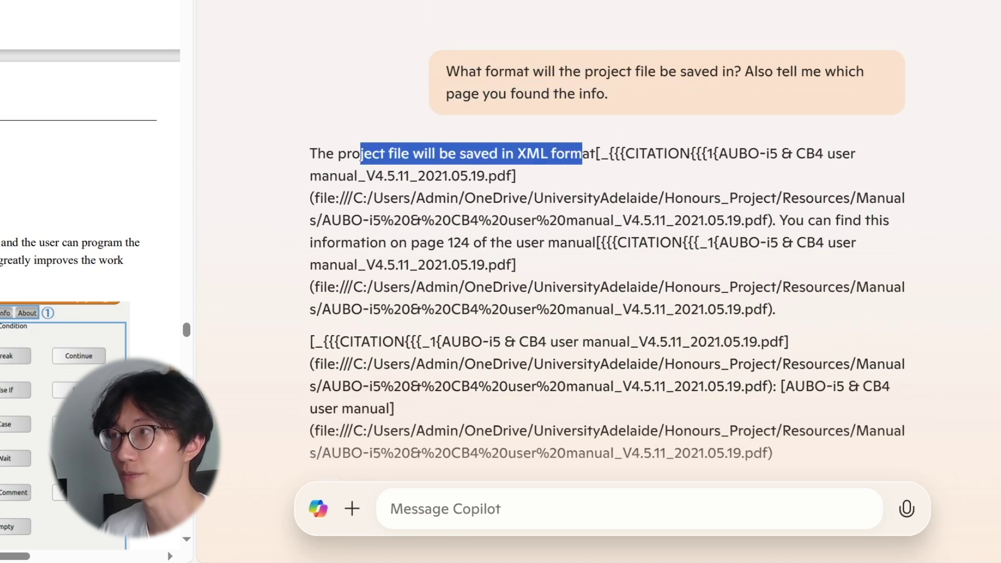
{"action": "left_click", "coordinate": [570, 174]}
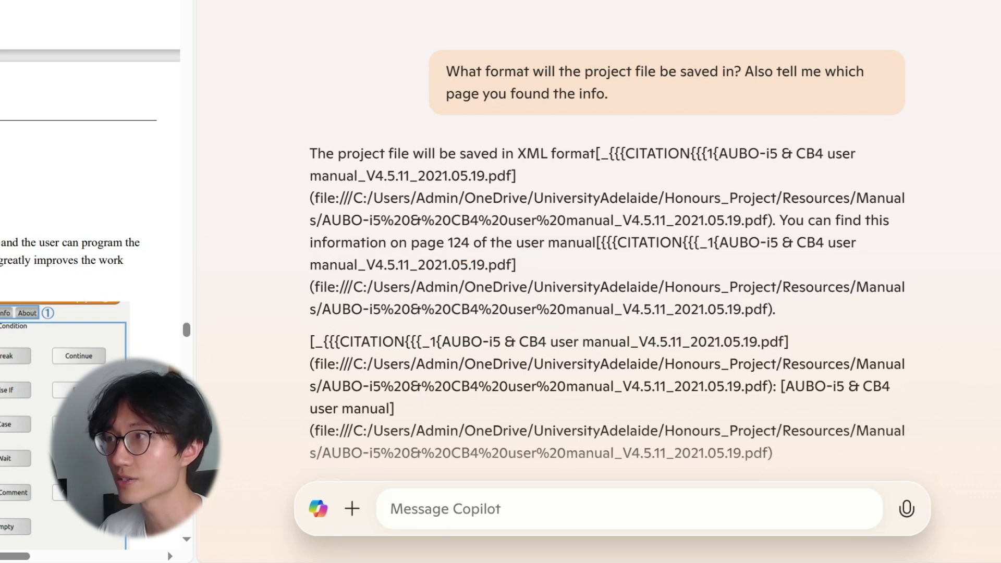
{"action": "left_click_drag", "start_coordinate": [779, 220], "coordinate": [584, 242]}
Highlight the line in section 11.3.3 Save Project stating files are saved as xml
{"action": "scroll", "coordinate": [136, 146], "scroll_direction": "down", "scroll_amount": 10}
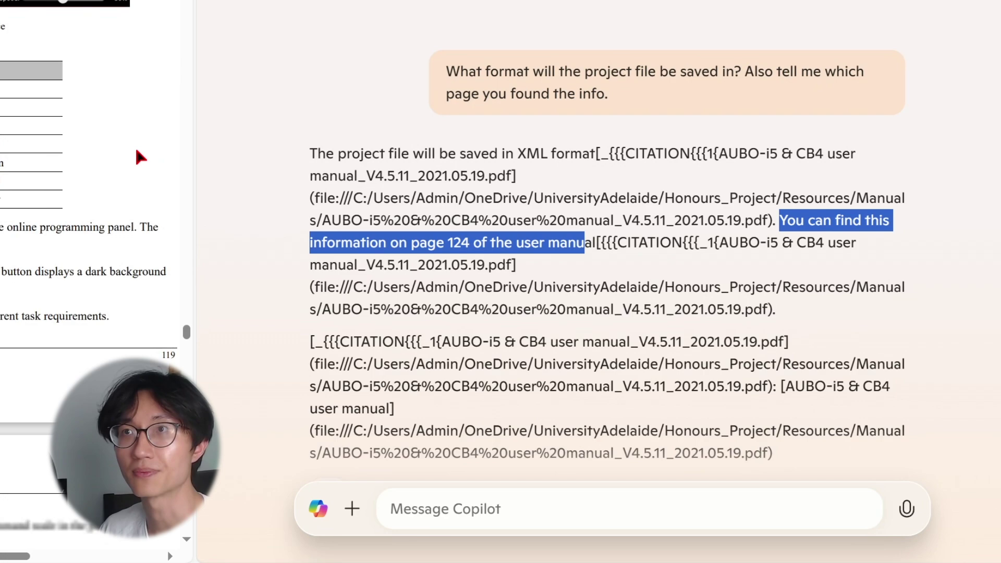
{"action": "scroll", "coordinate": [378, 267], "scroll_direction": "down", "scroll_amount": 15}
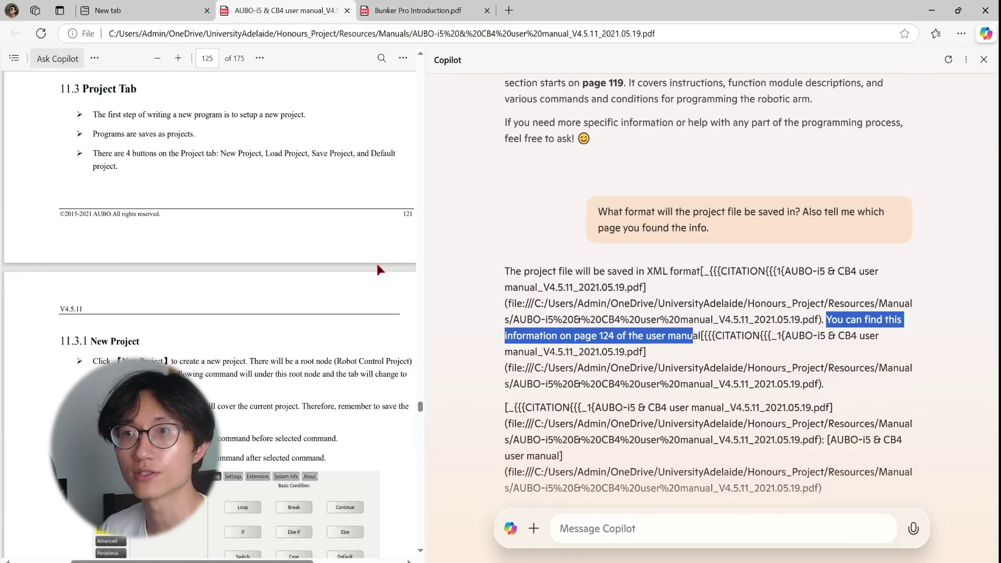
{"action": "scroll", "coordinate": [378, 269], "scroll_direction": "down", "scroll_amount": 10}
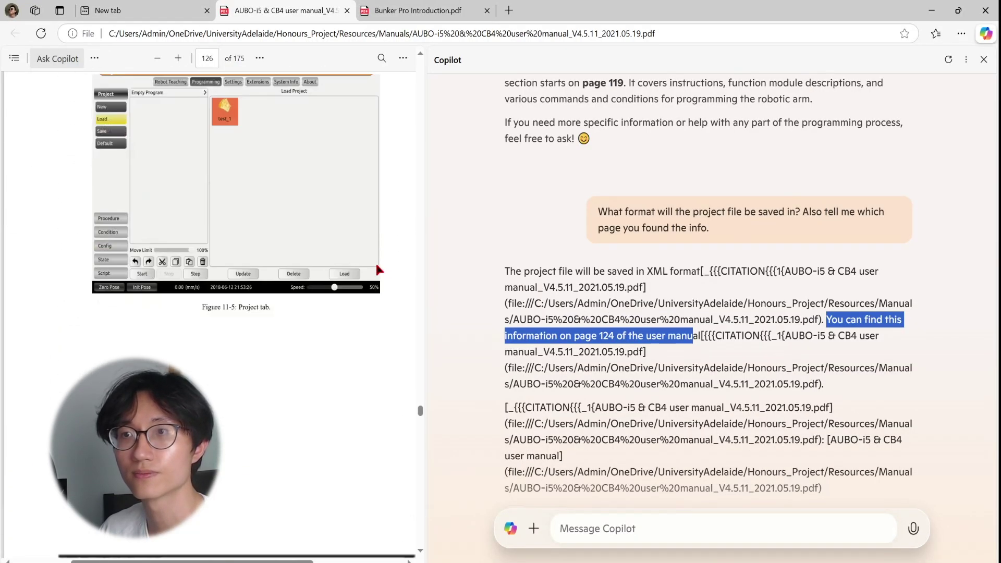
{"action": "scroll", "coordinate": [378, 268], "scroll_direction": "down", "scroll_amount": 6}
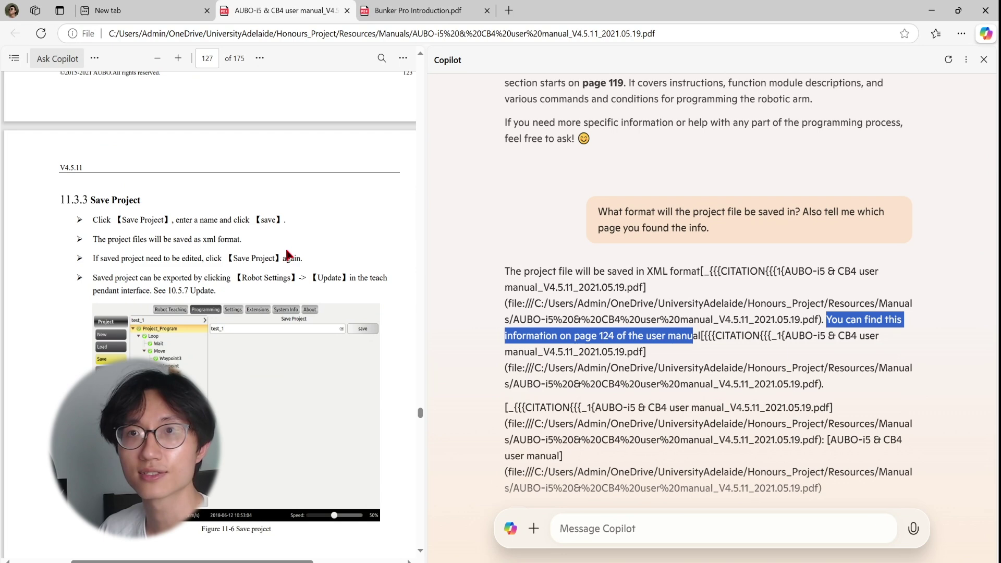
{"action": "scroll", "coordinate": [313, 318], "scroll_direction": "up", "scroll_amount": 2}
{"action": "scroll", "coordinate": [310, 323], "scroll_direction": "up", "scroll_amount": 4}
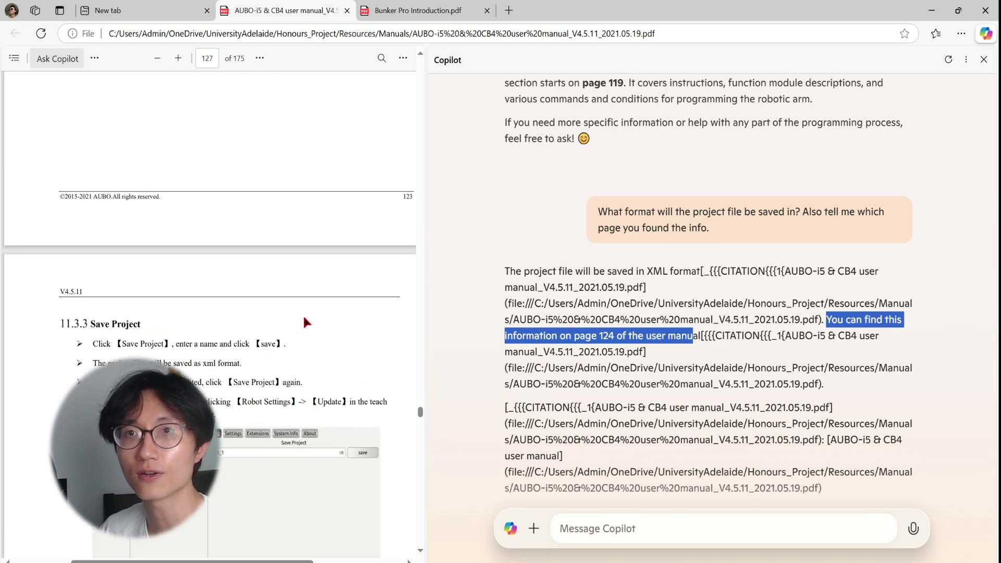
{"action": "left_click_drag", "start_coordinate": [118, 301], "coordinate": [234, 302]}
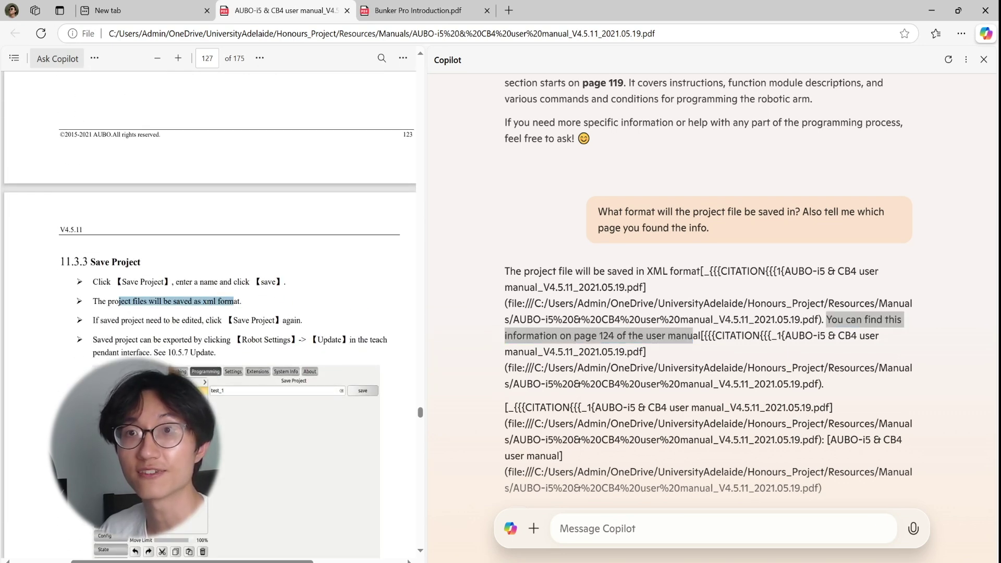